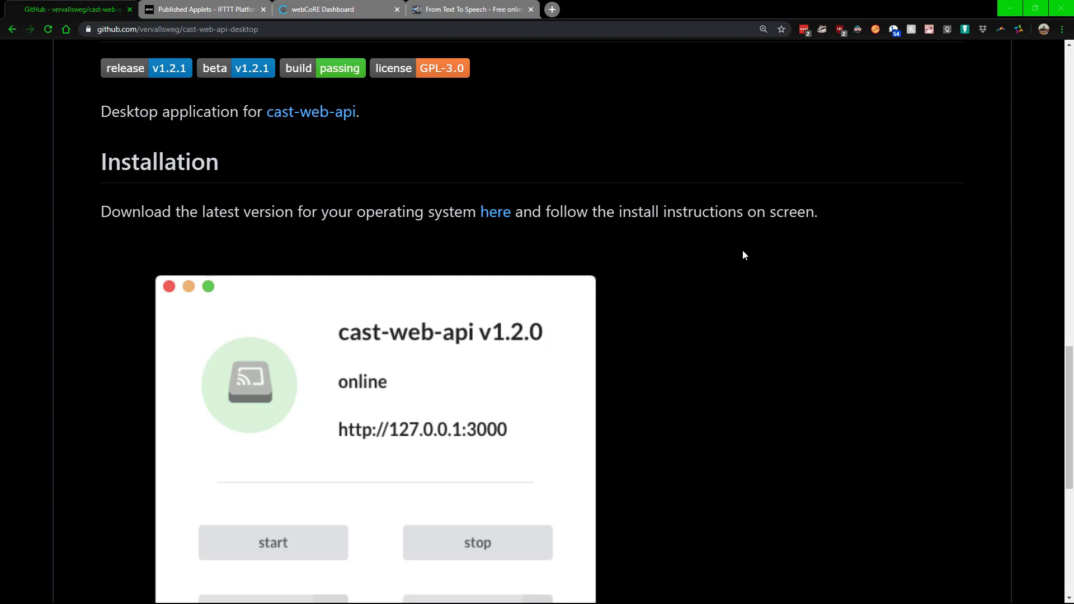
- Show the IFTTT Published Applets page listing 7 published and 25 private applets
scroll(448, 303, down, 1)
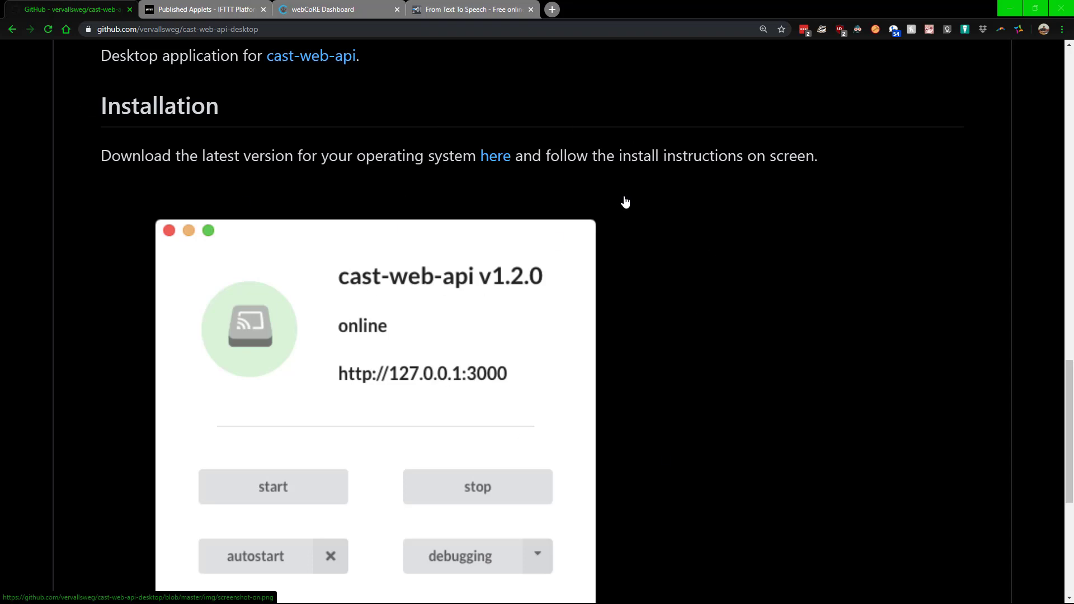
scroll(704, 206, up, 1)
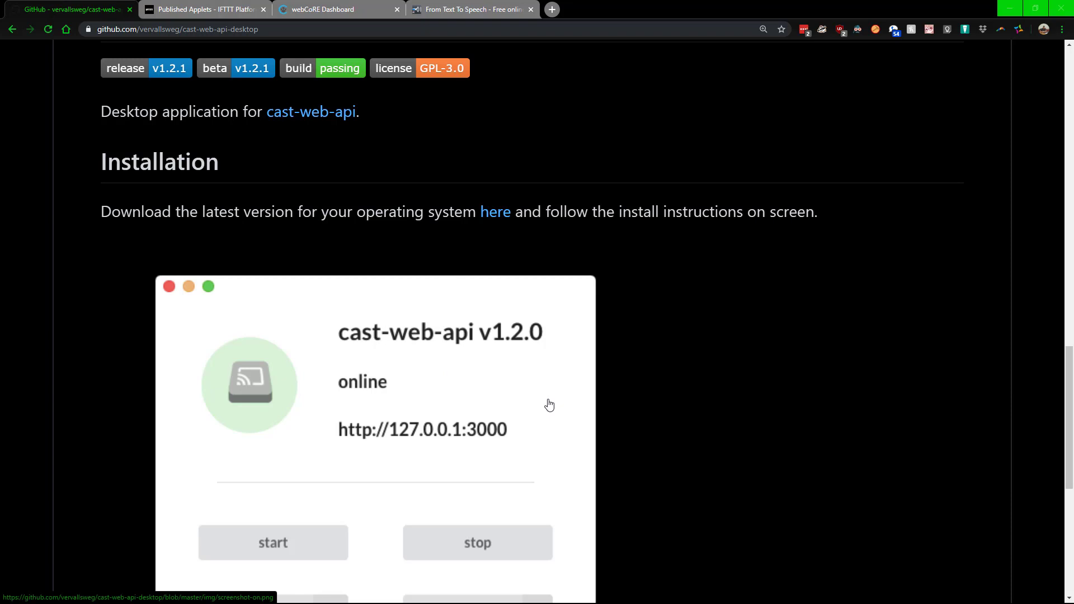
scroll(614, 384, down, 2)
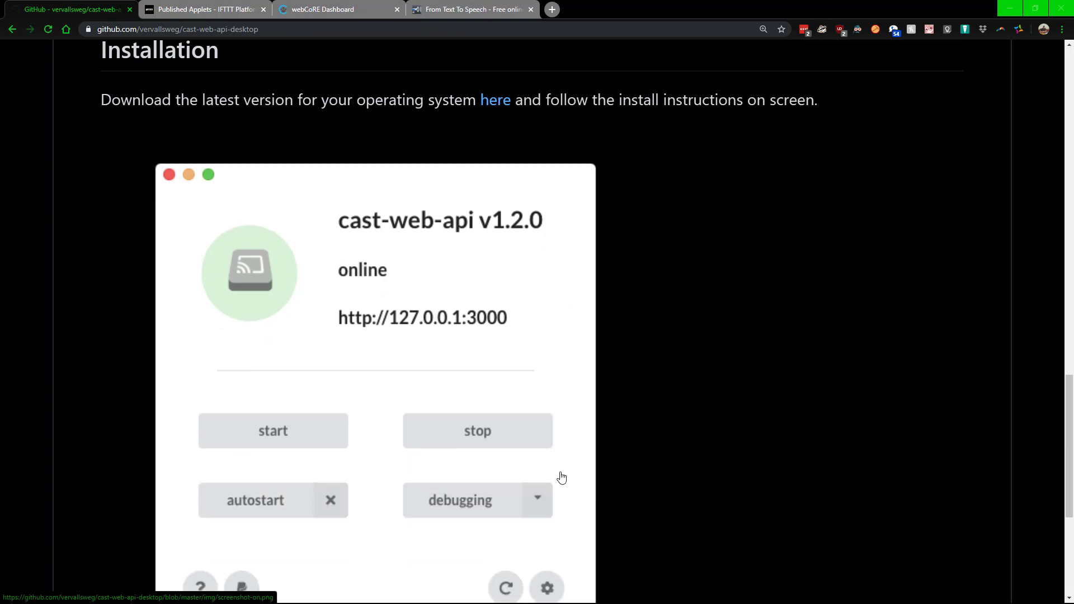
scroll(666, 386, down, 2)
scroll(631, 422, up, 4)
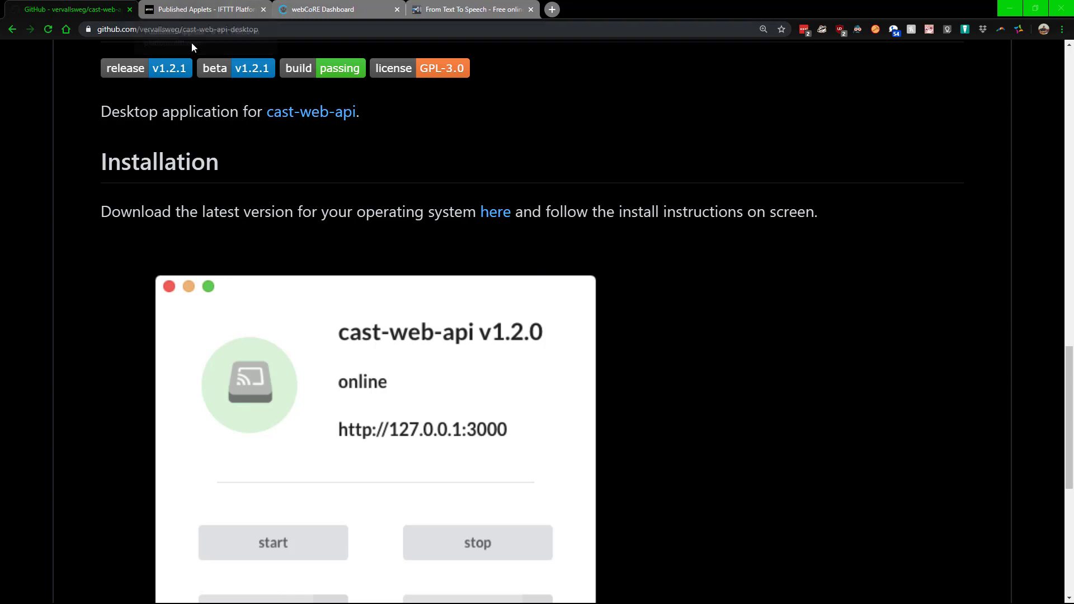
click(221, 5)
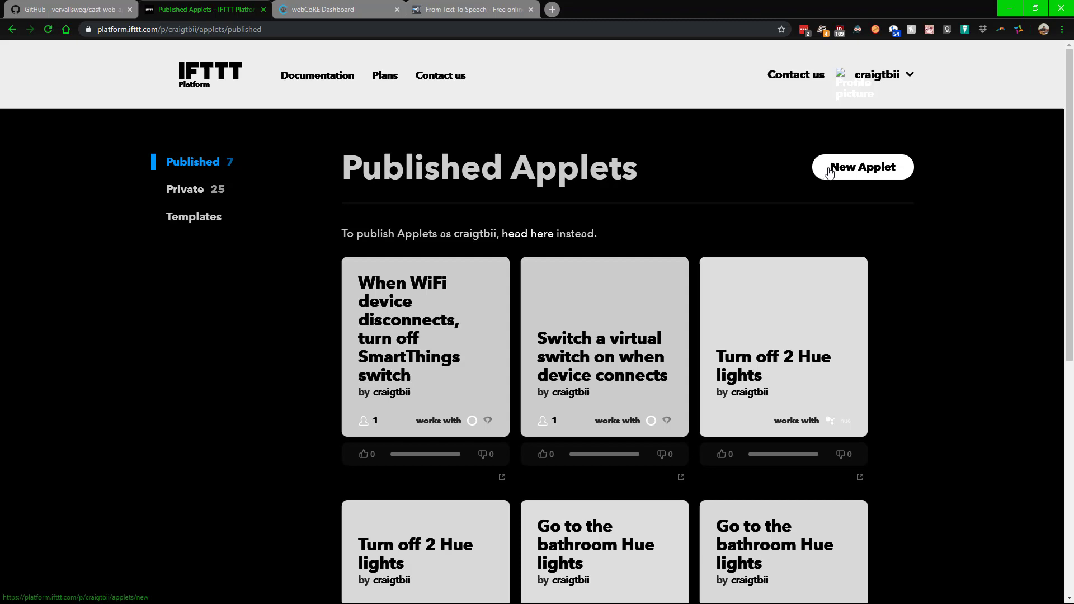
- Start a new applet with Google Wifi 'Device Connects' as the trigger
click(890, 180)
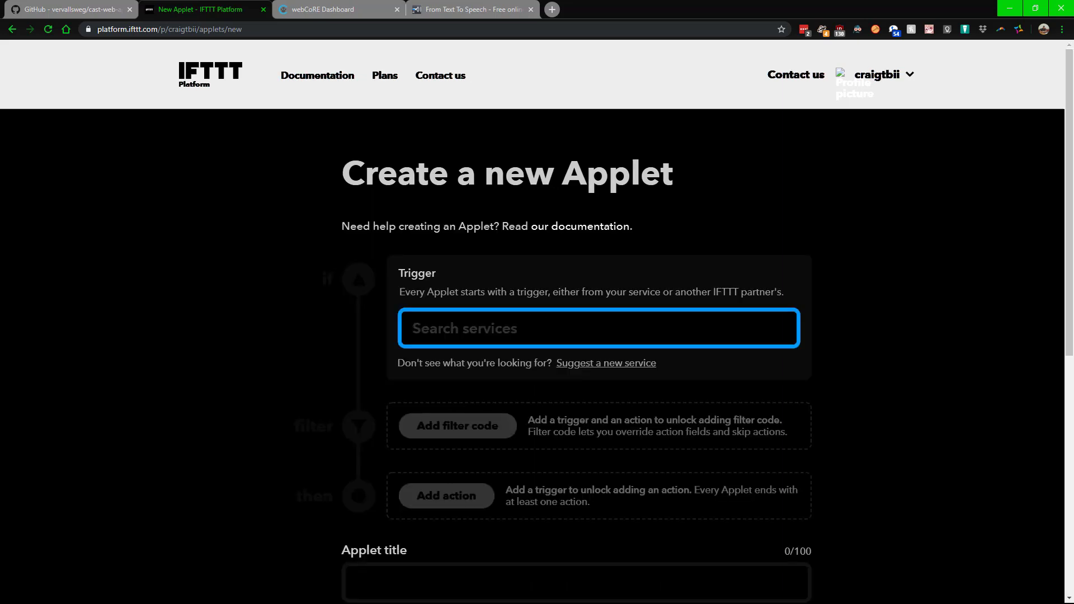
text(Goog)
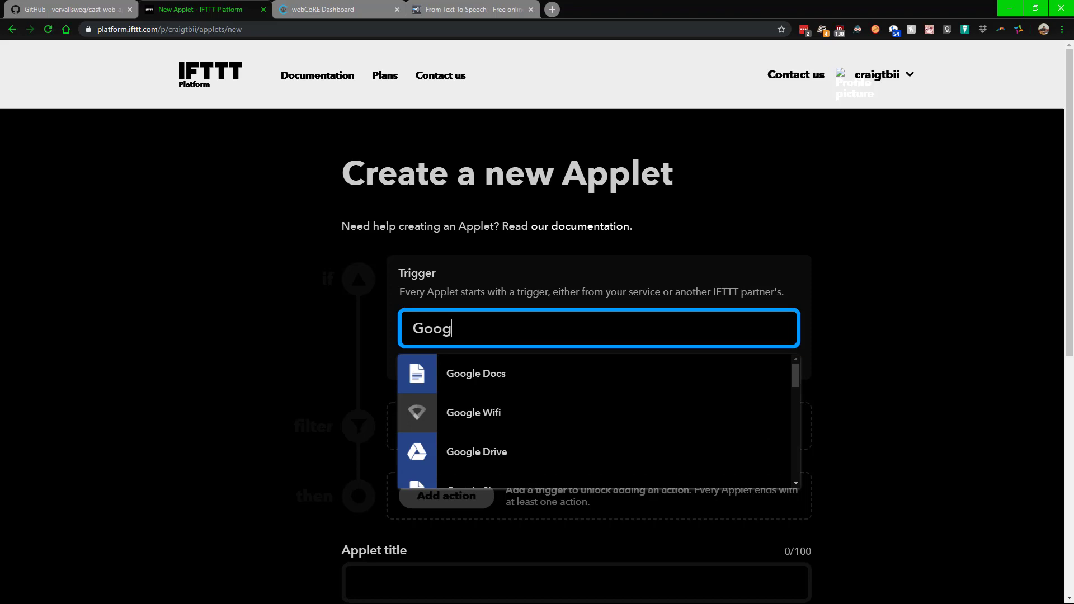
click(438, 421)
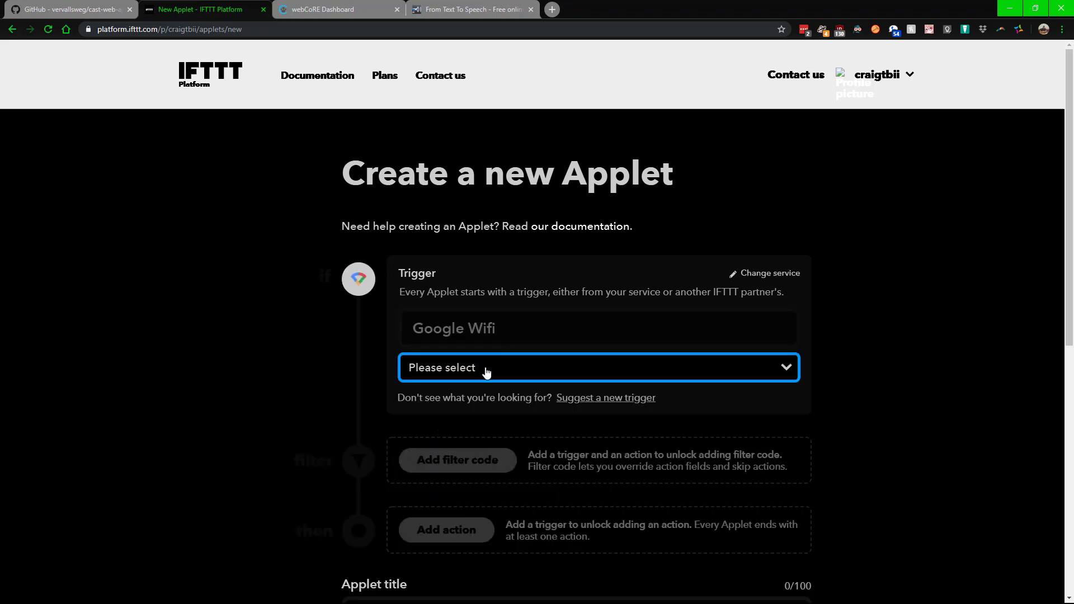
click(488, 383)
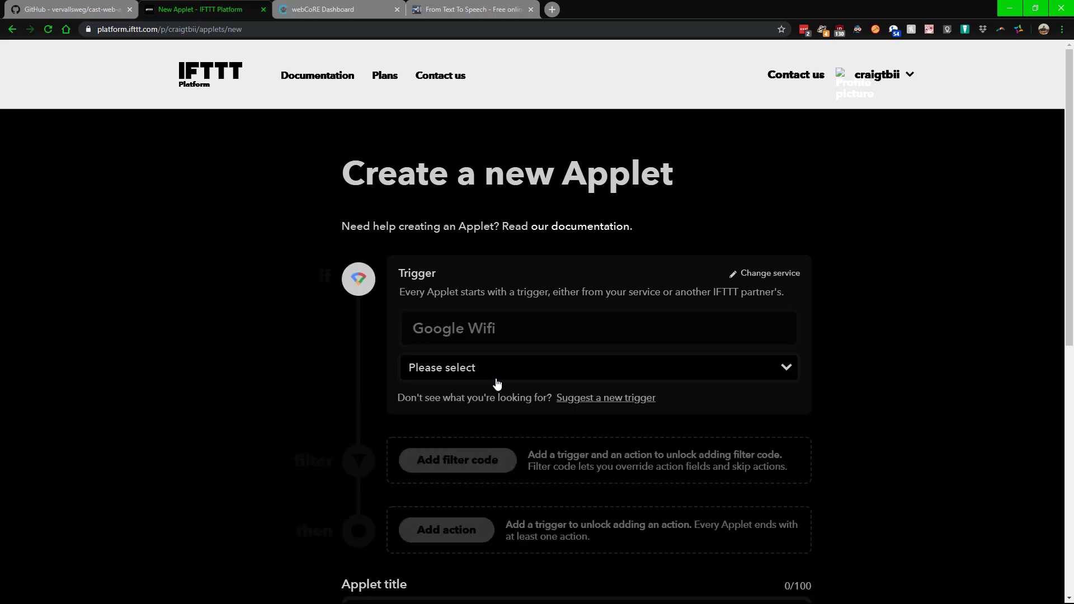
click(488, 380)
click(476, 406)
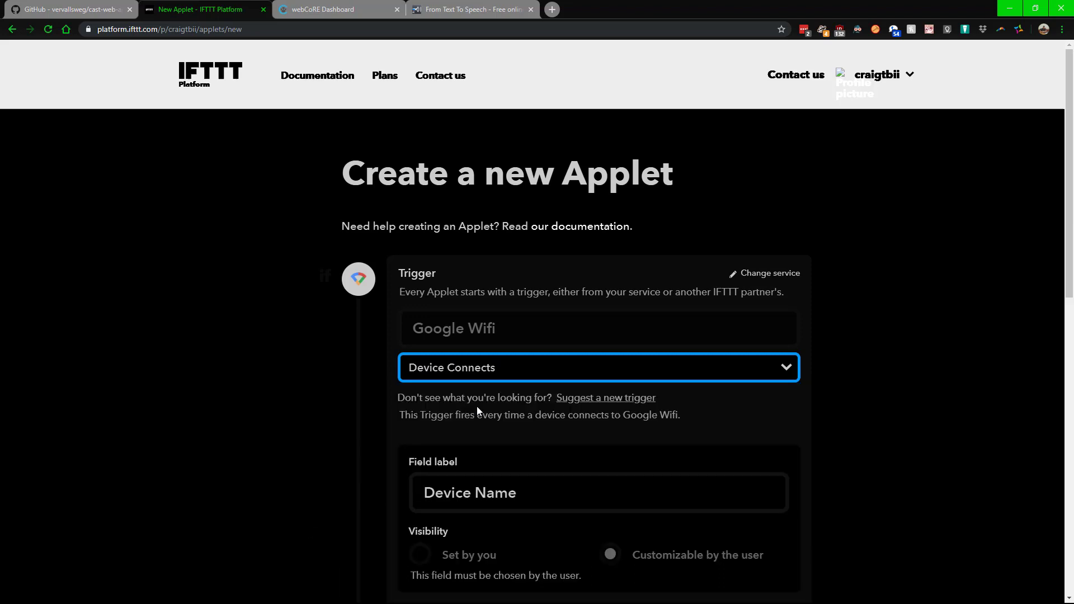
- Add the SmartThings 'Switch on' action to the applet
scroll(319, 422, down, 5)
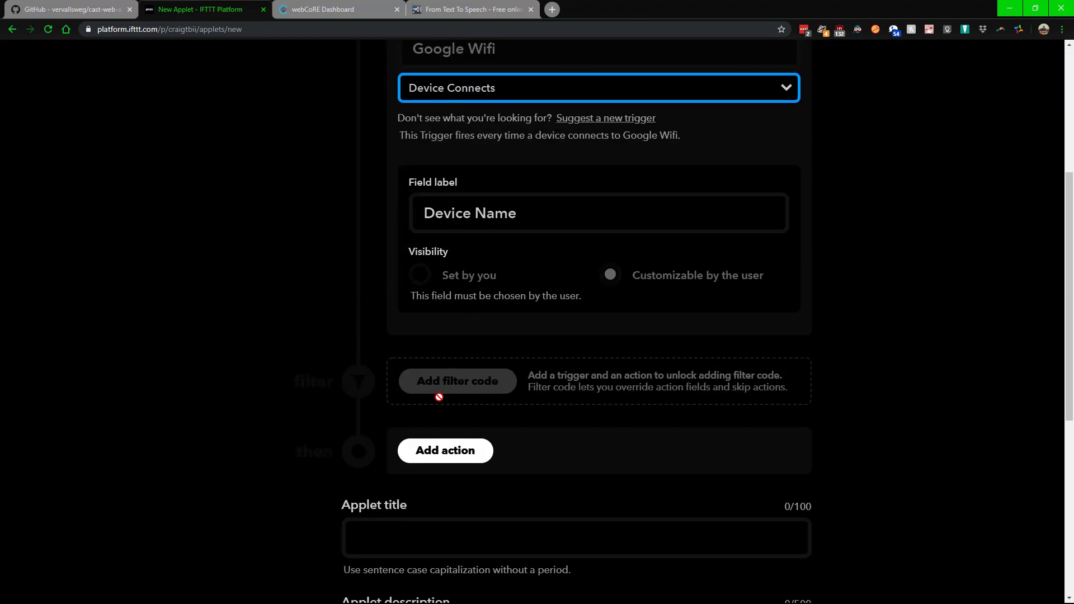
click(435, 449)
click(492, 515)
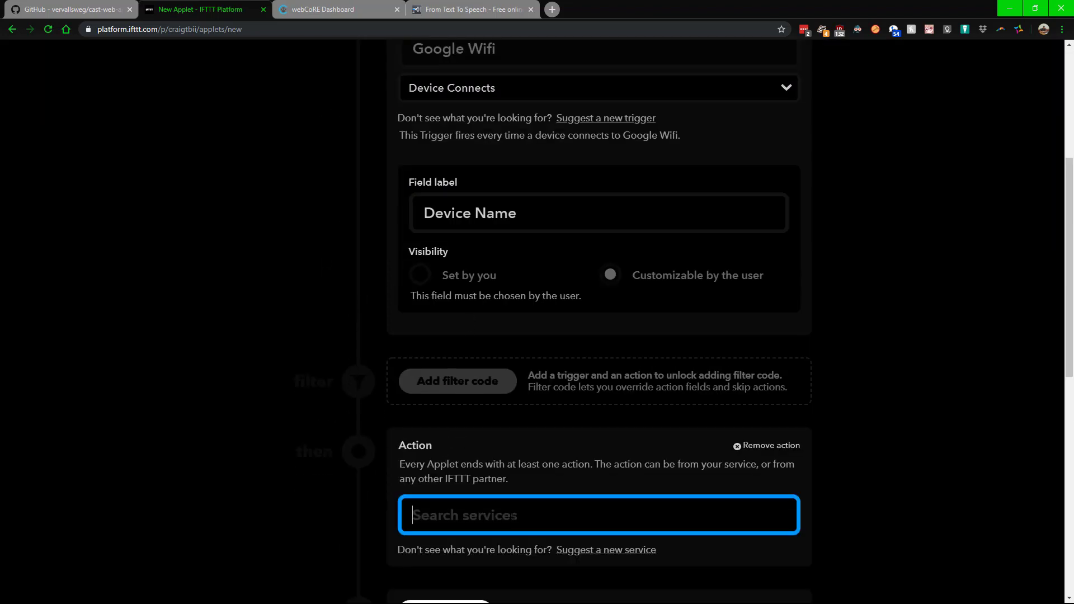
text(smarth)
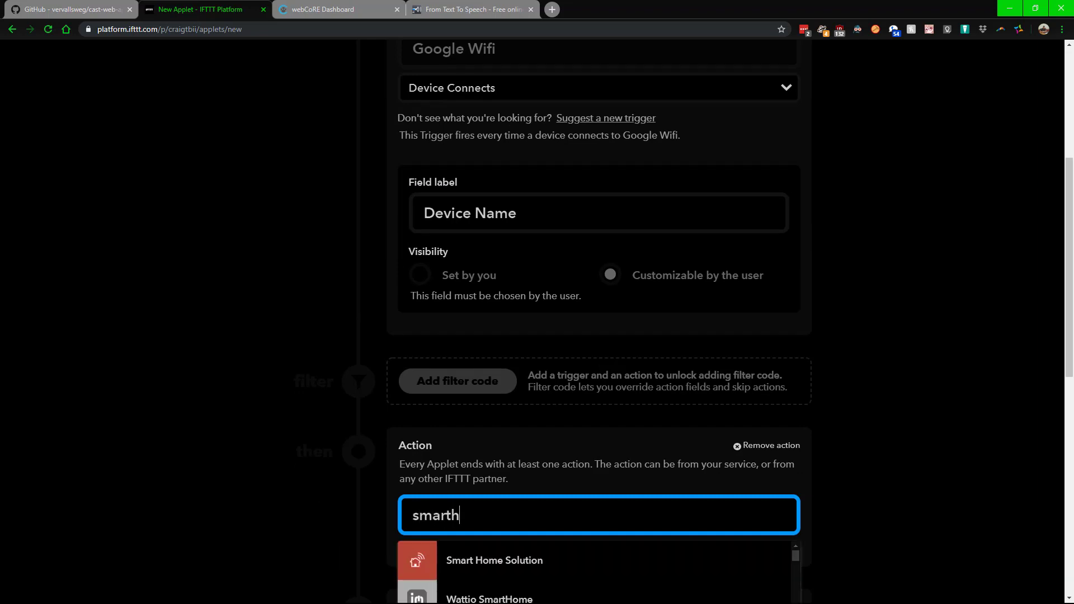
key(BackSpace)
text(t)
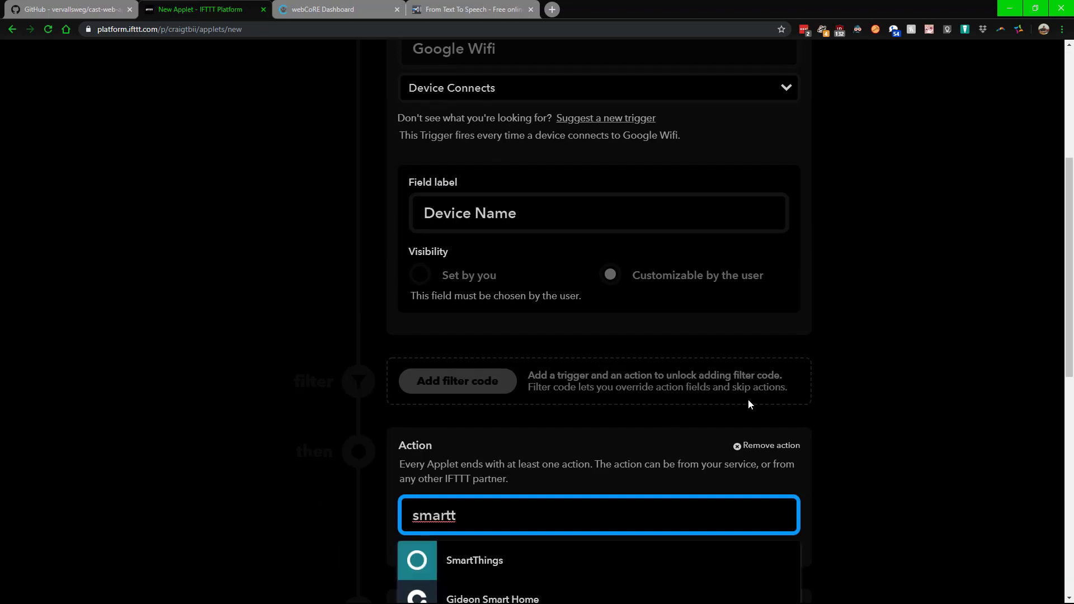
click(477, 558)
scroll(63, 437, down, 5)
click(476, 219)
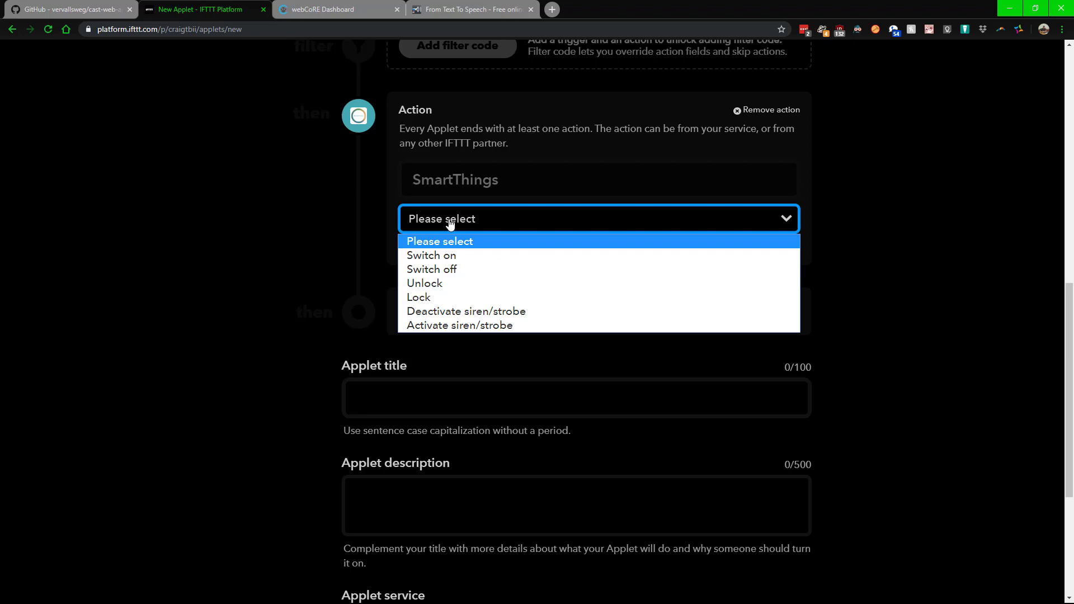
click(481, 258)
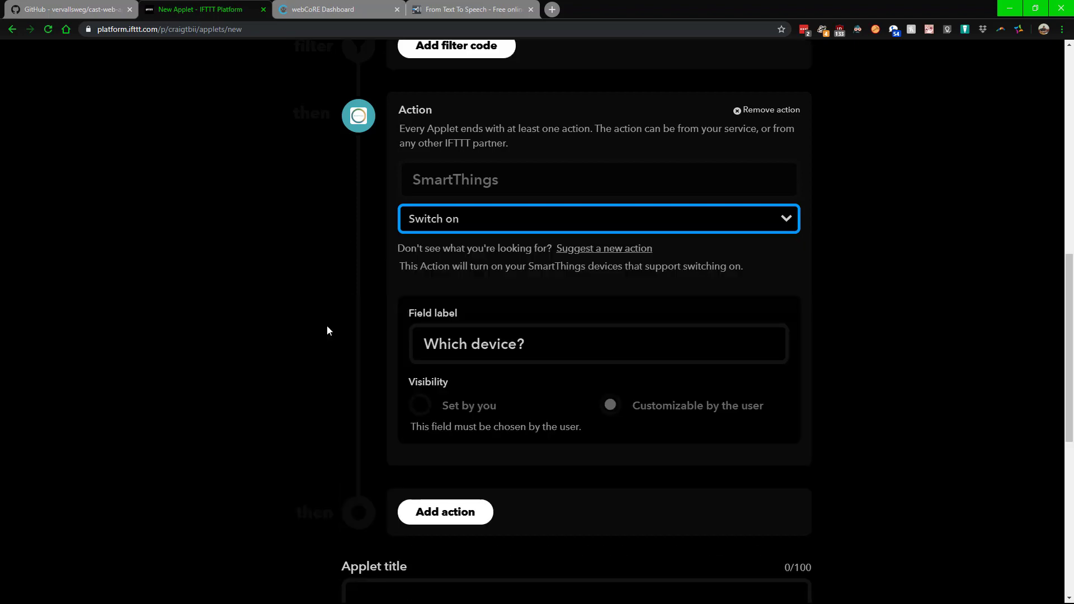
scroll(334, 387, down, 6)
- Title the applet '12412341afasdf' and describe it as 'safasdfa'
click(426, 264)
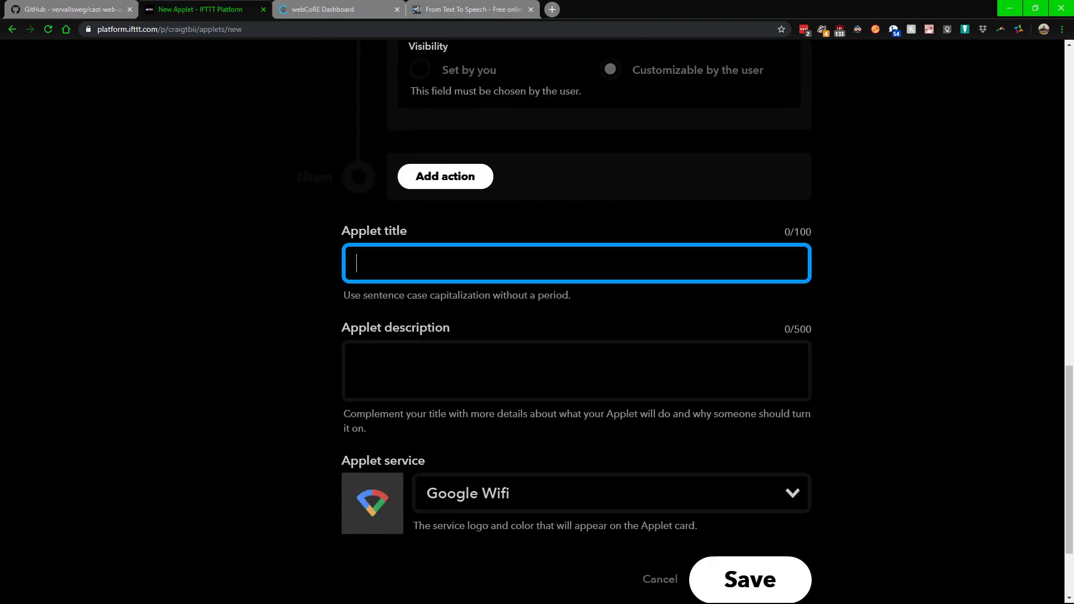
text(12412341afasdf)
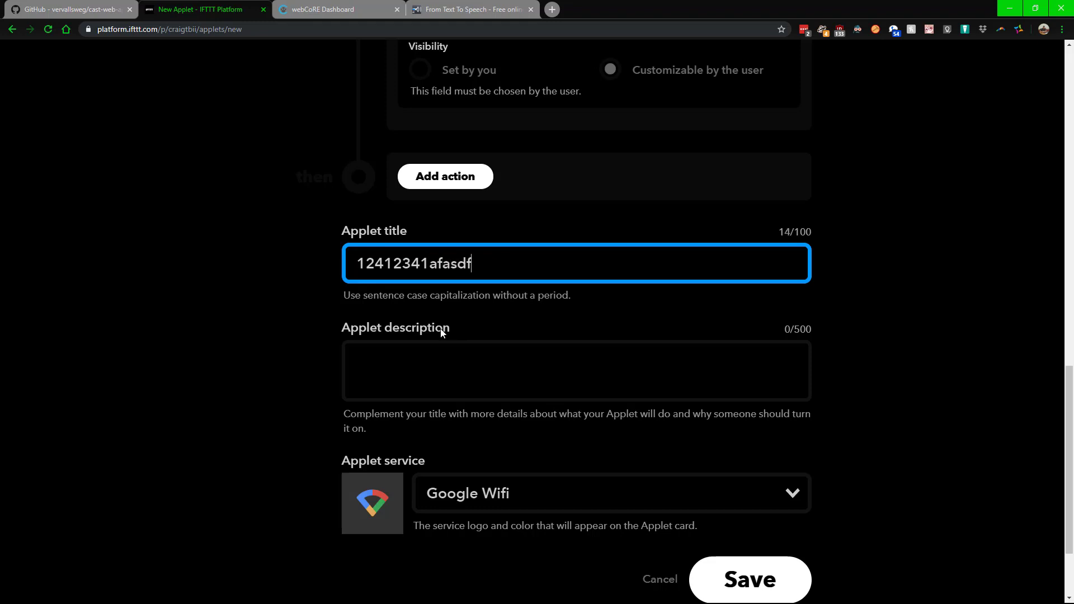
click(442, 367)
text(safasdfa)
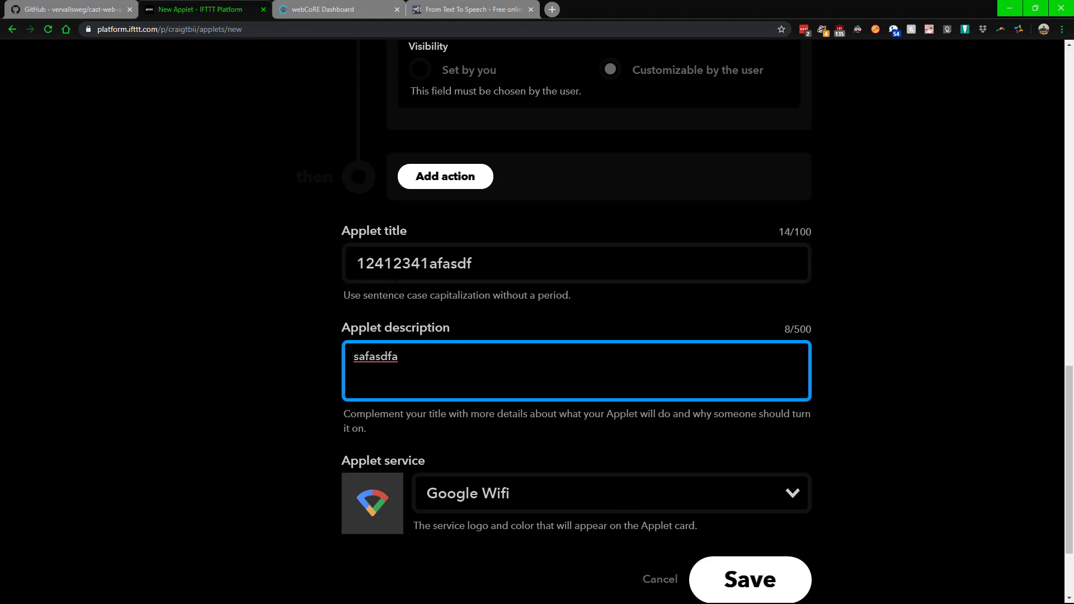
- Save the applet as private (ID HDa4j9MB) and glance at its public page in a new tab
click(772, 588)
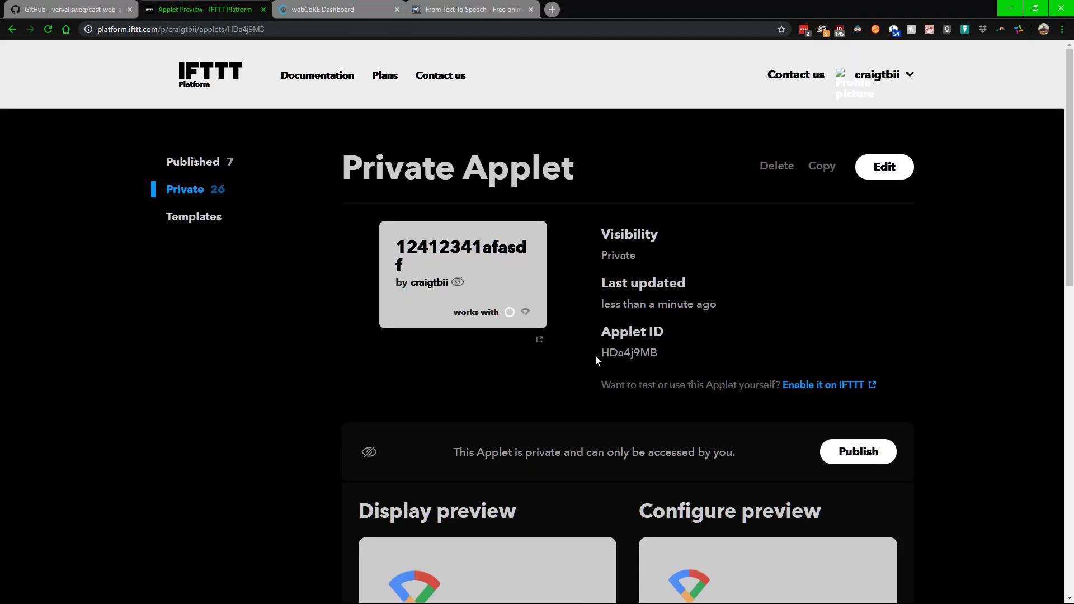
right_click(815, 385)
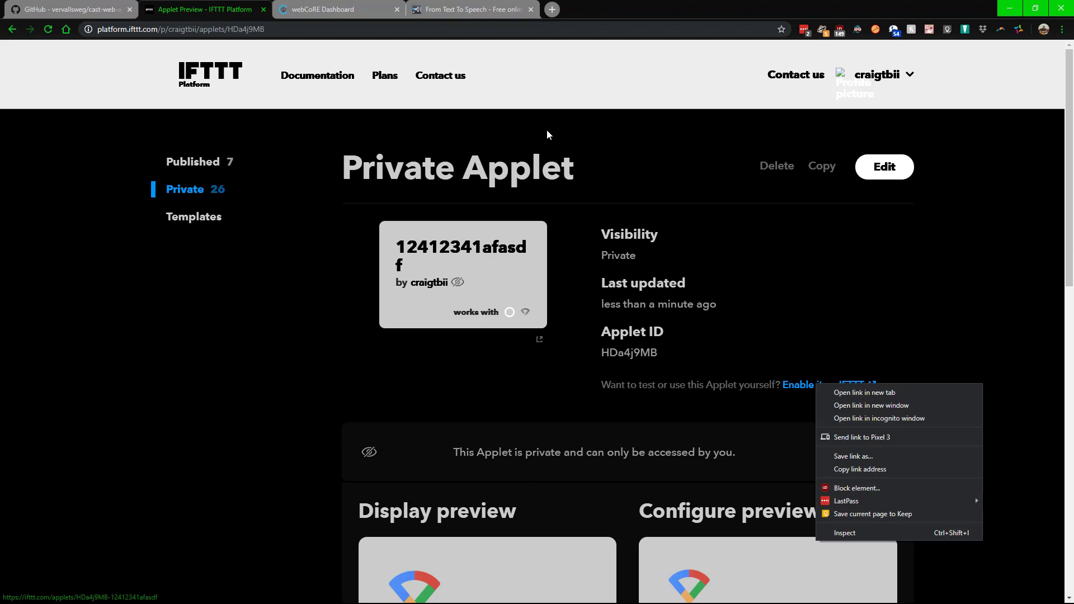
click(648, 138)
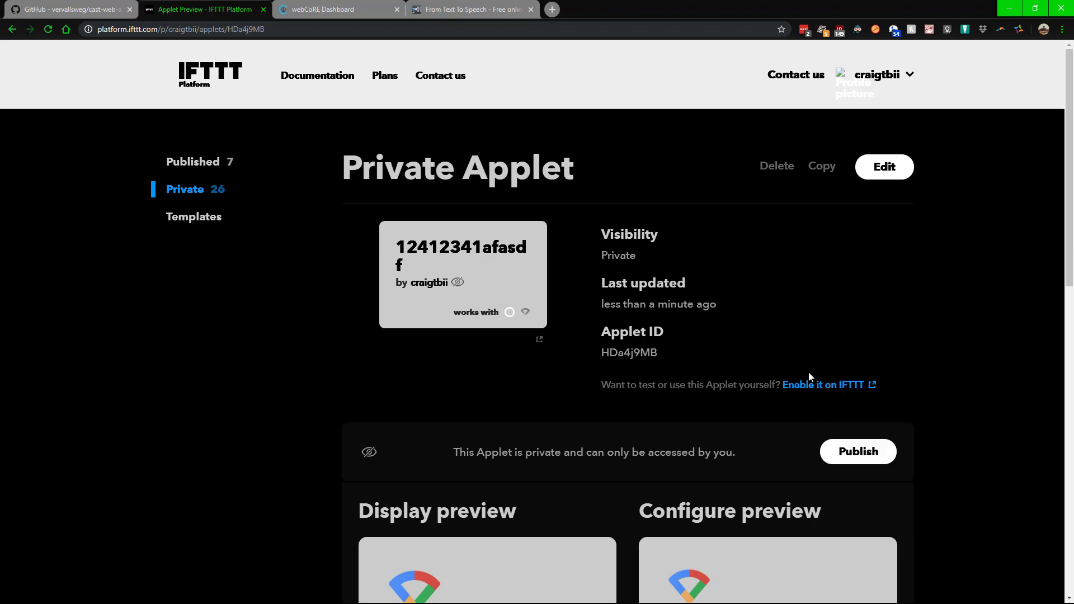
right_click(834, 393)
click(862, 398)
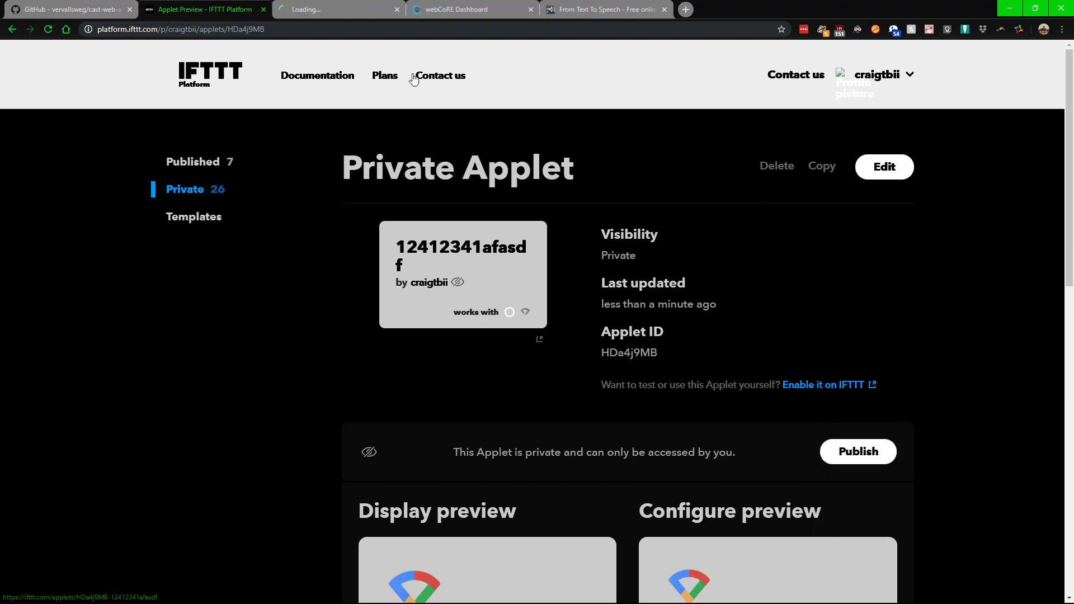
click(322, 10)
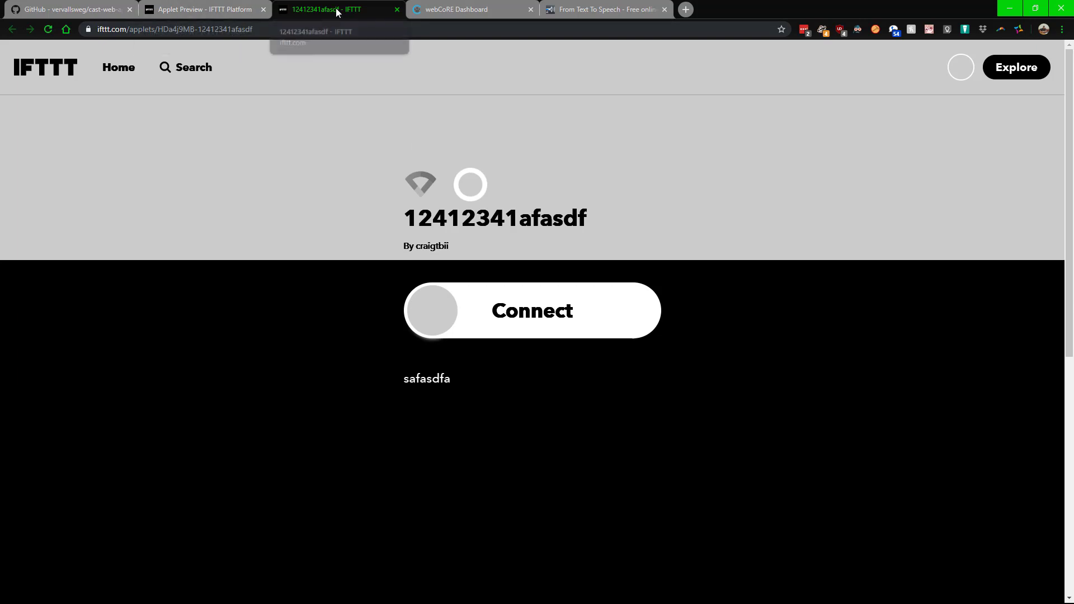
click(398, 9)
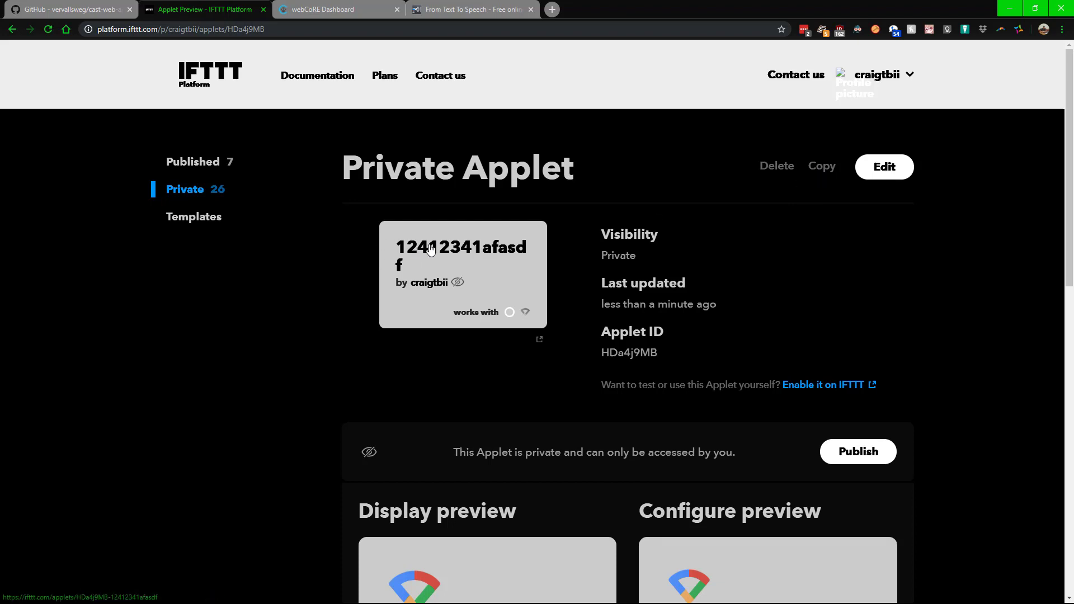
- Copy the applet, retitle it '12412341afasdfafdasf', and save the copy as private applet GHSV6rpR
click(822, 166)
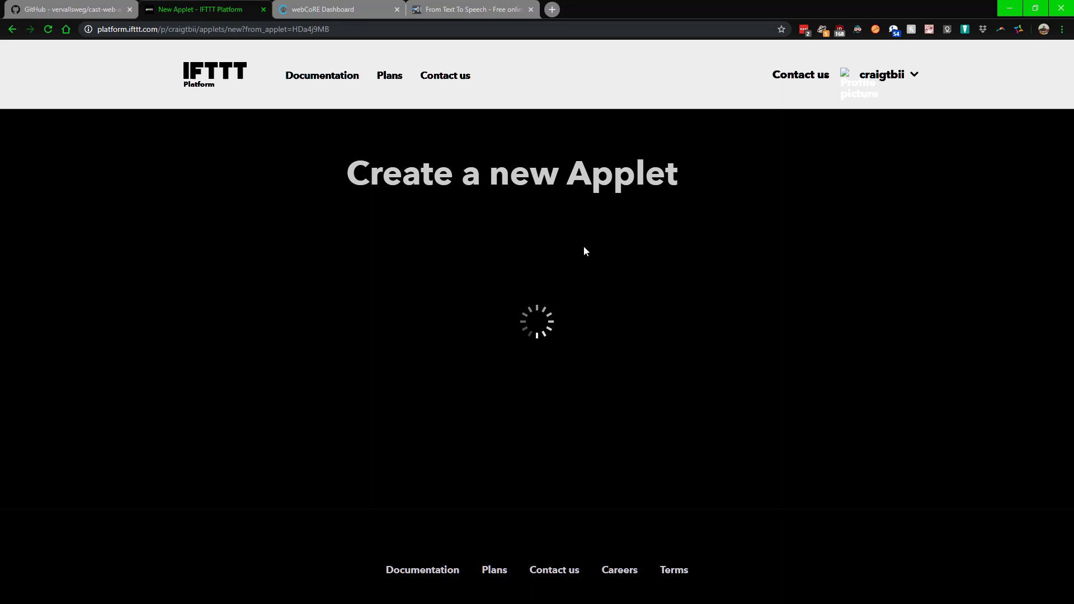
scroll(583, 246, down, 15)
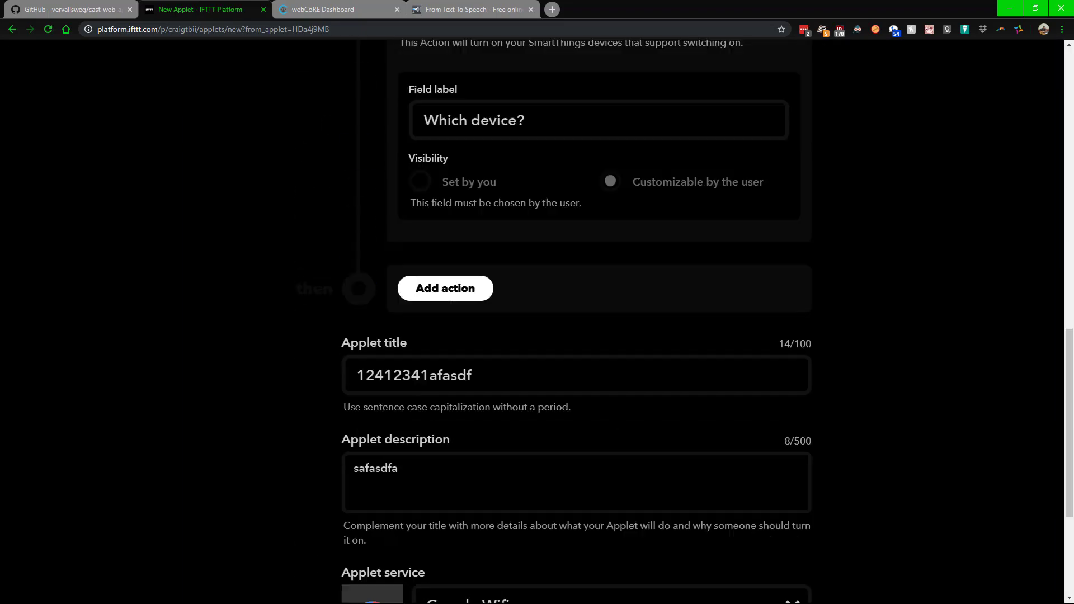
click(487, 152)
text(afdasf)
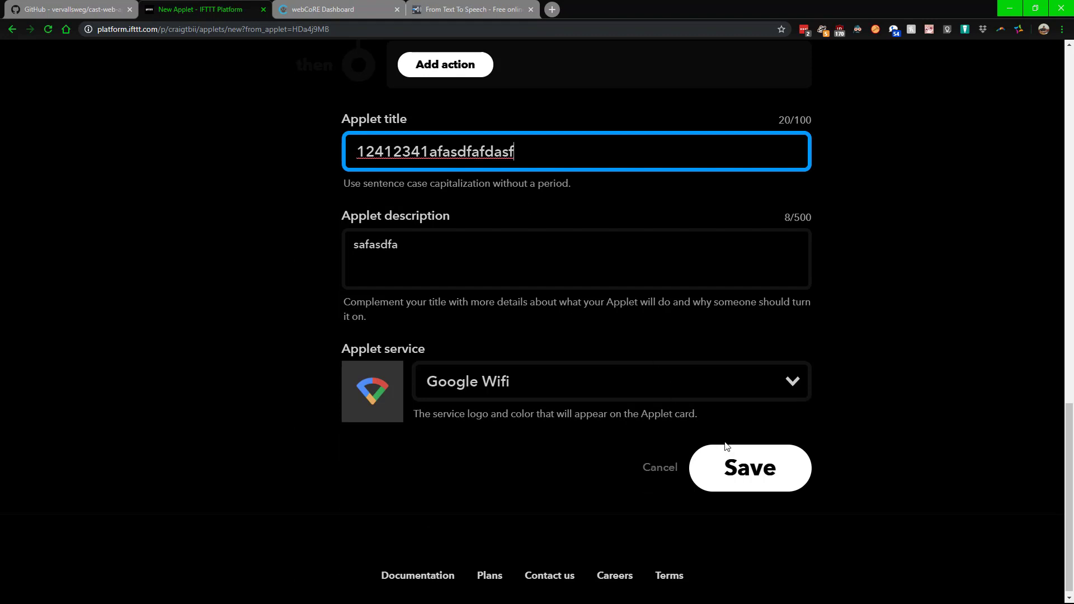
click(730, 478)
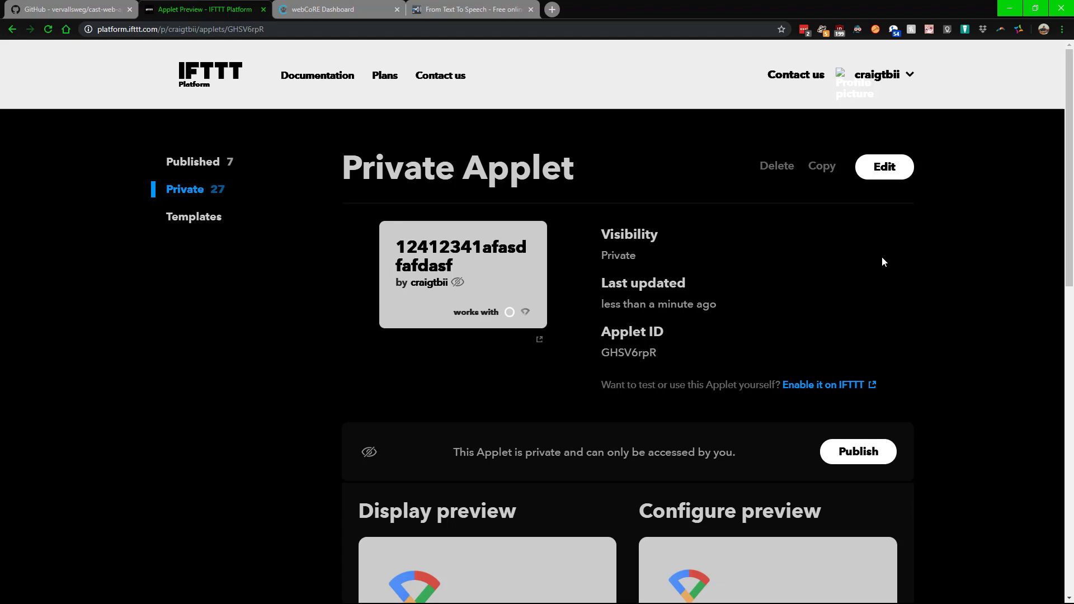
- Edit applet GHSV6rpR to use the Device Disconnects trigger and Switch off action, then save
click(891, 168)
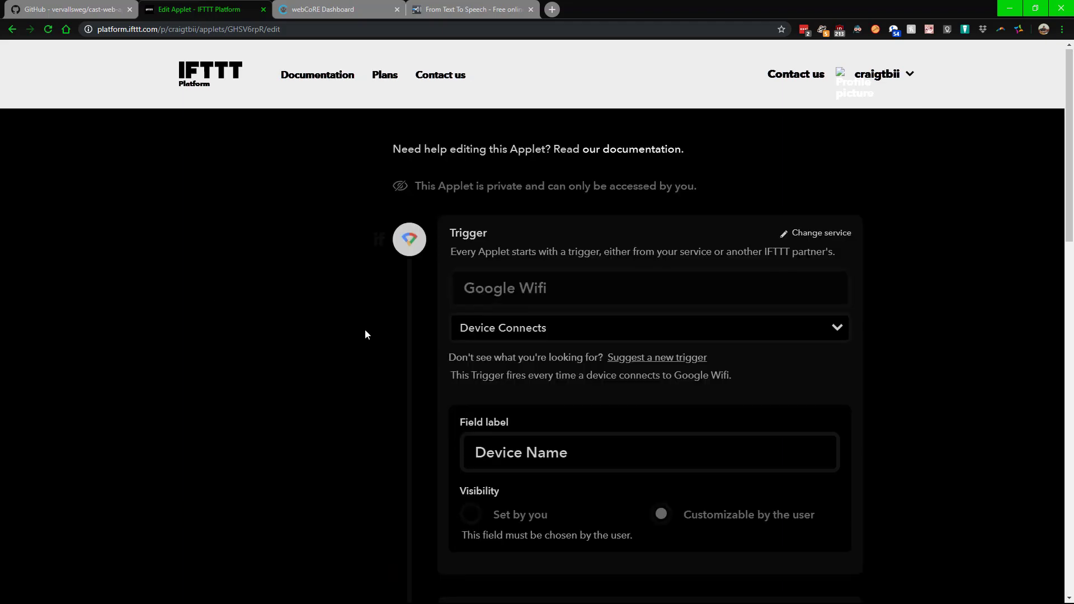
scroll(364, 334, down, 5)
click(530, 56)
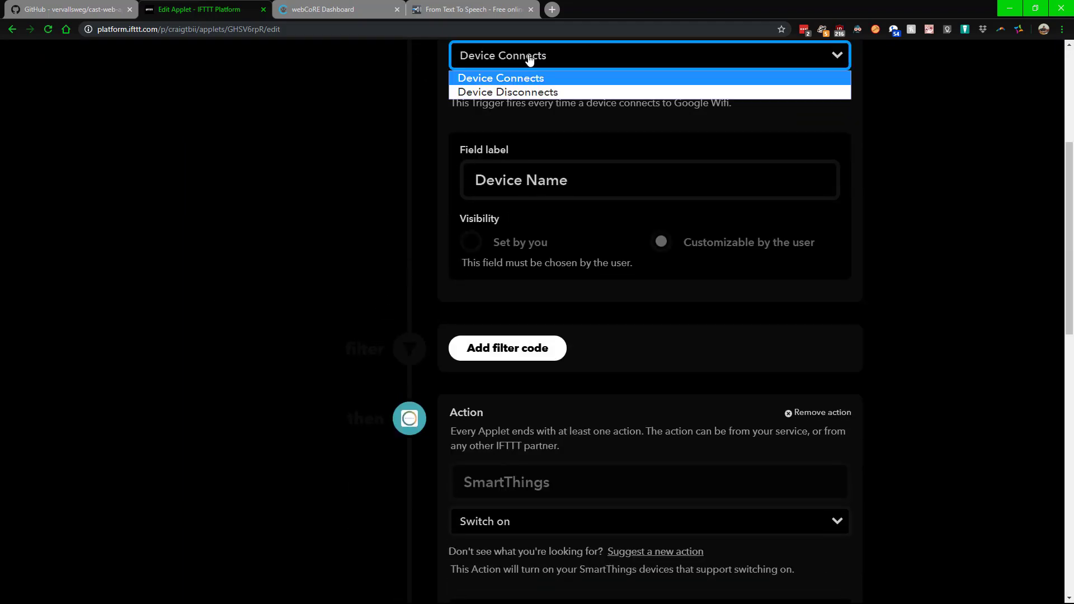
click(526, 93)
scroll(562, 229, down, 4)
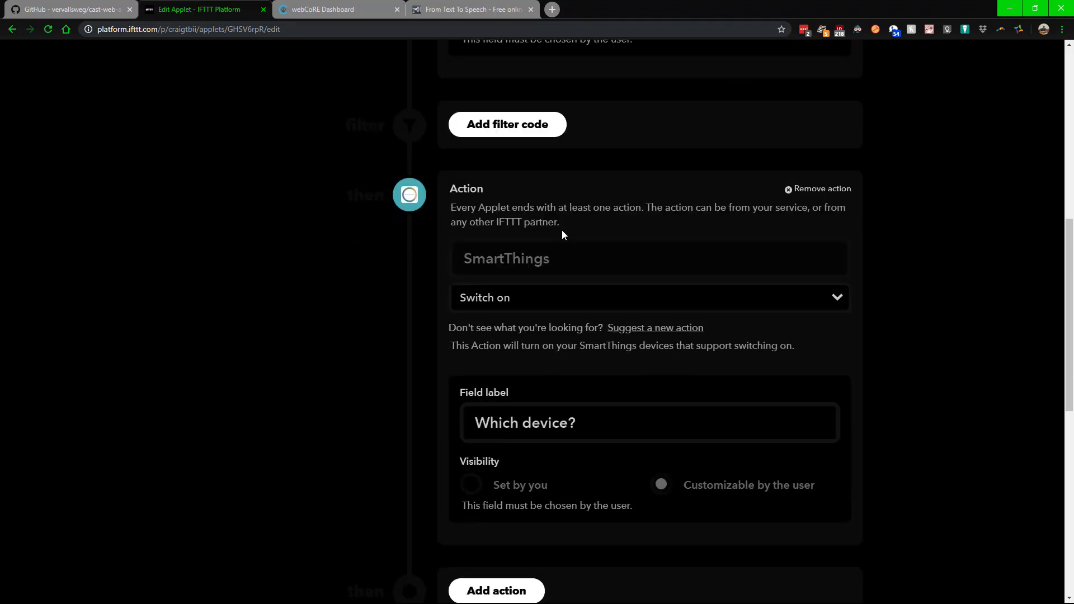
click(553, 294)
click(533, 334)
scroll(277, 371, down, 3)
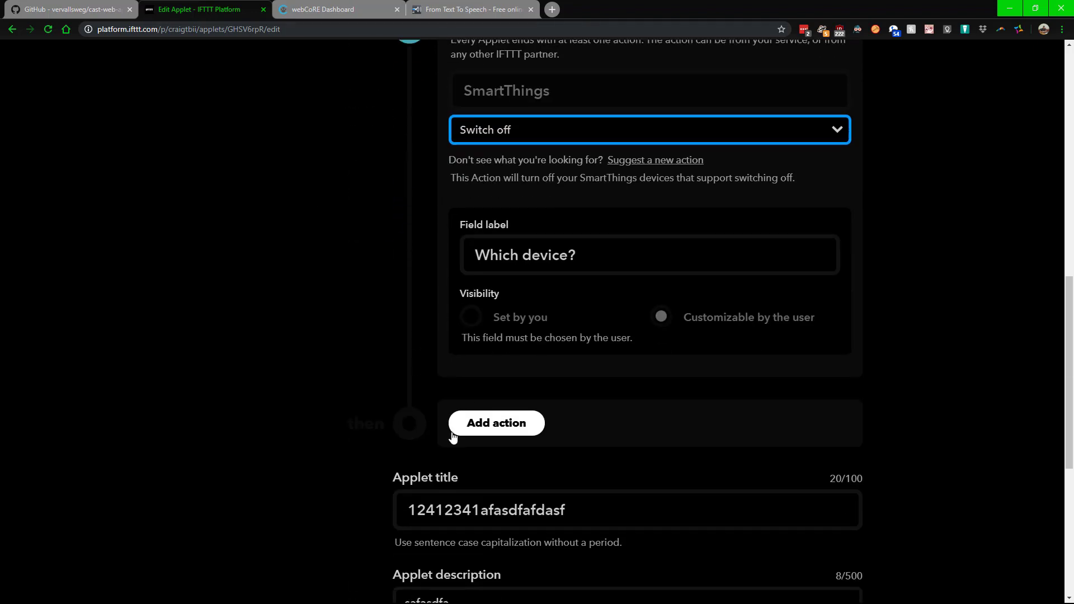
scroll(327, 424, down, 5)
click(827, 552)
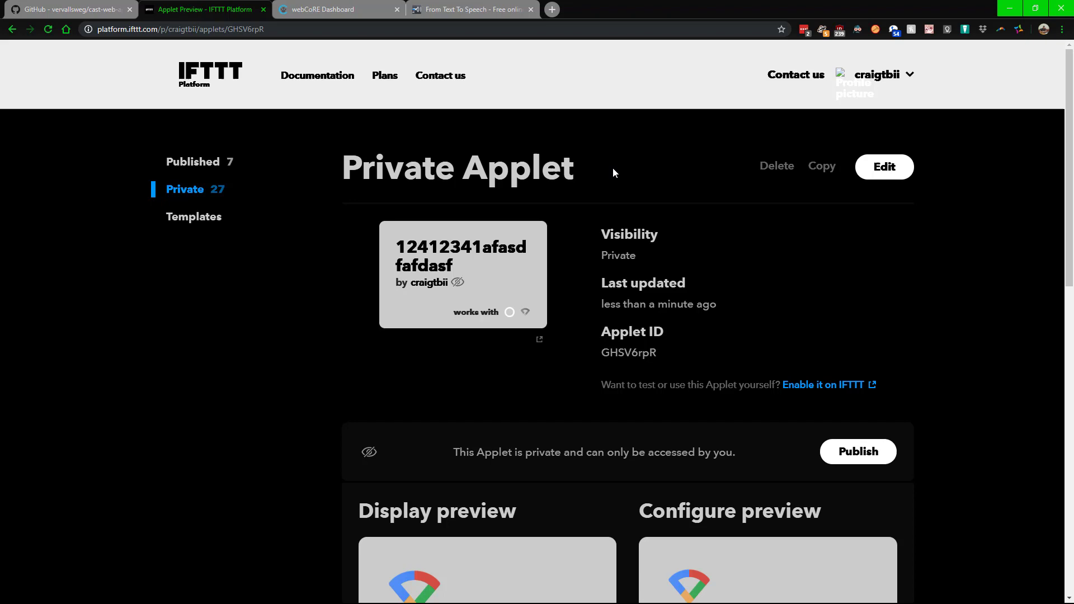
- Bring up the webCoRE piston editor, briefly checking the IFTTT applet page in between
click(307, 7)
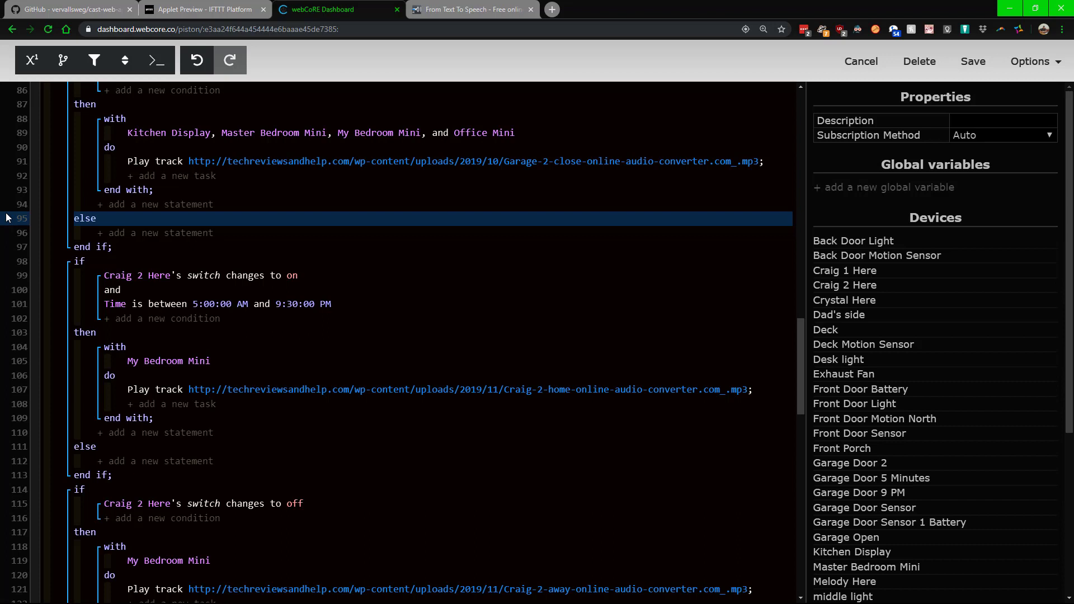
click(204, 9)
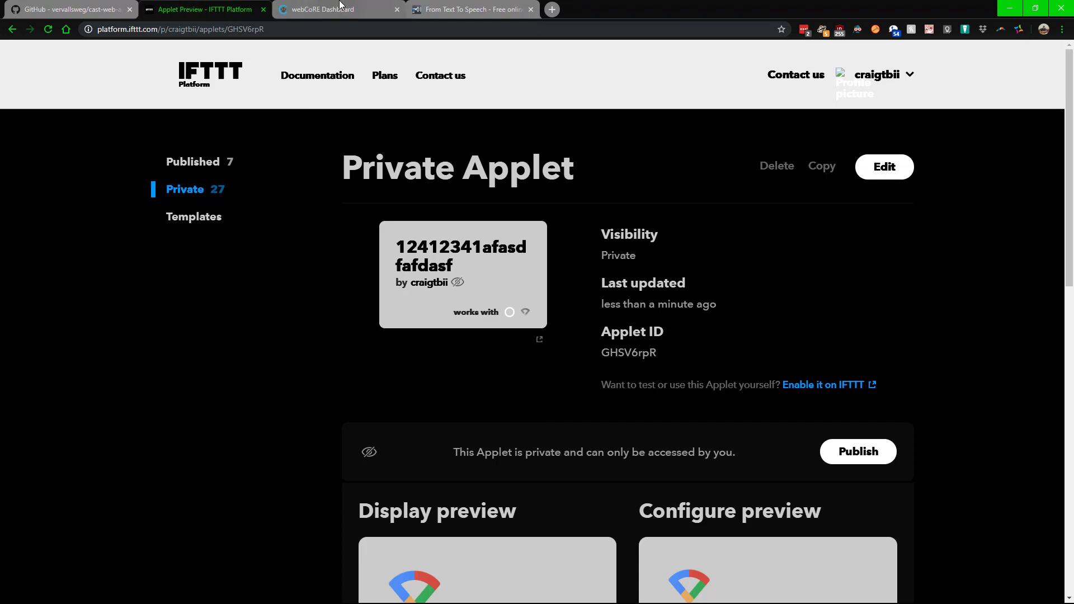
click(316, 9)
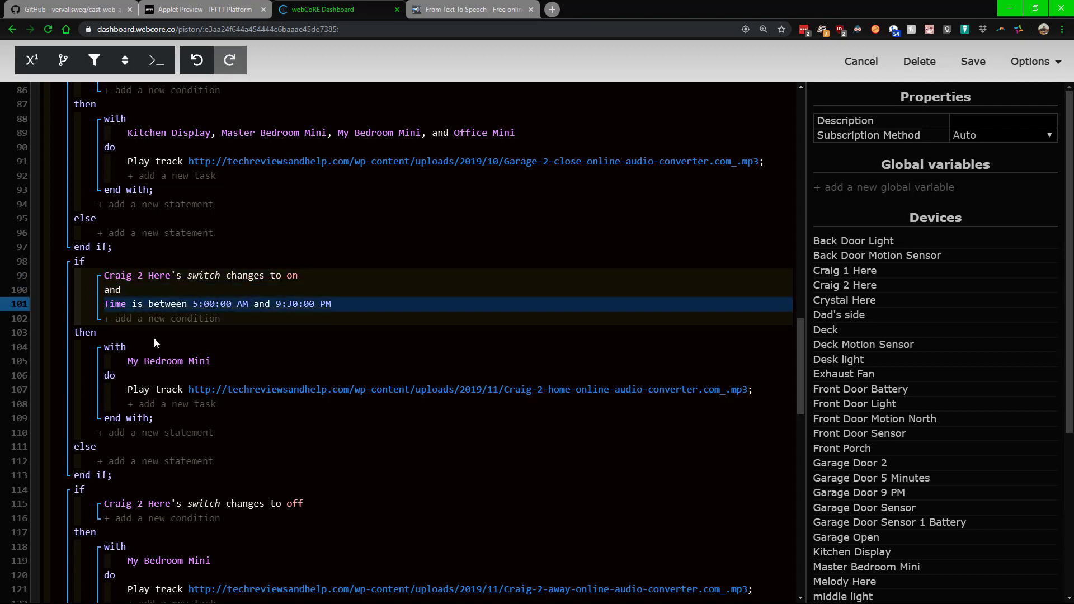
- Delete the piston's existing 'Time is between' condition
click(202, 305)
scroll(515, 265, down, 3)
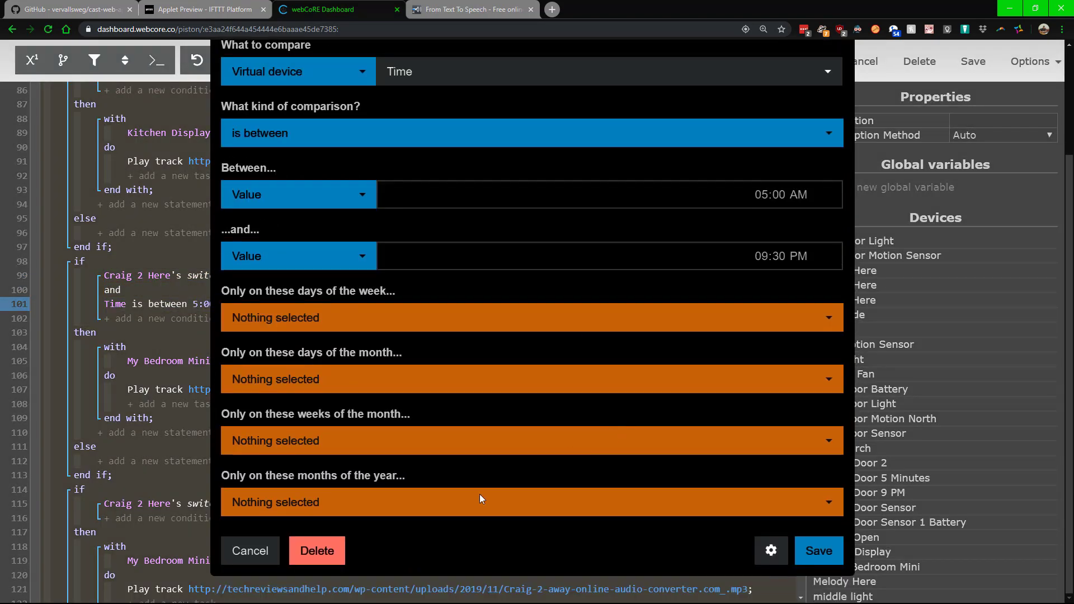
key(Return)
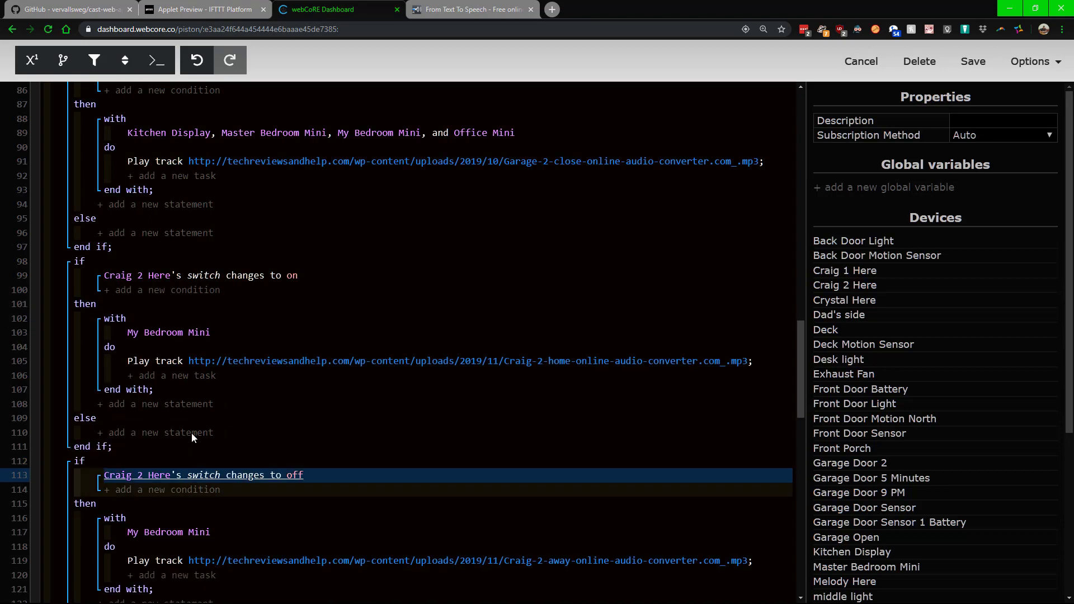
- Add a new single condition on the Time virtual device using 'is between'
click(175, 291)
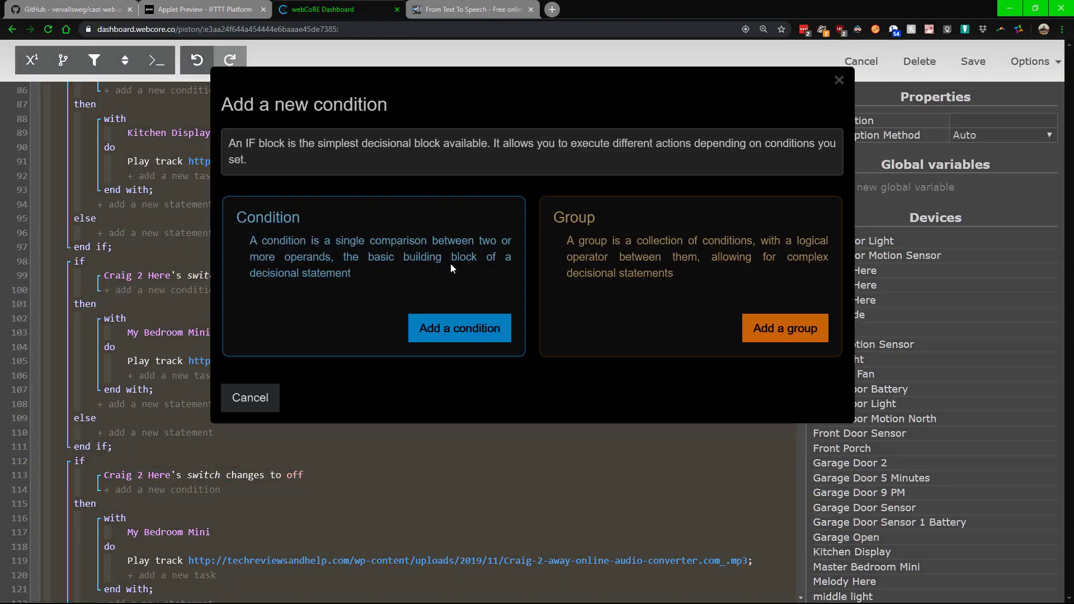
click(464, 332)
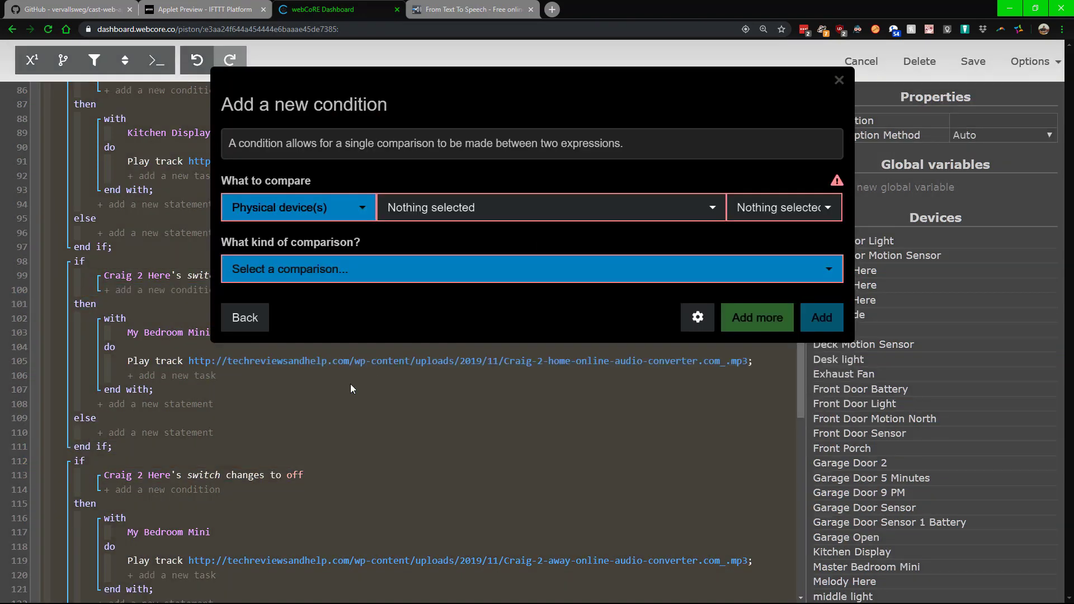
click(366, 208)
click(339, 208)
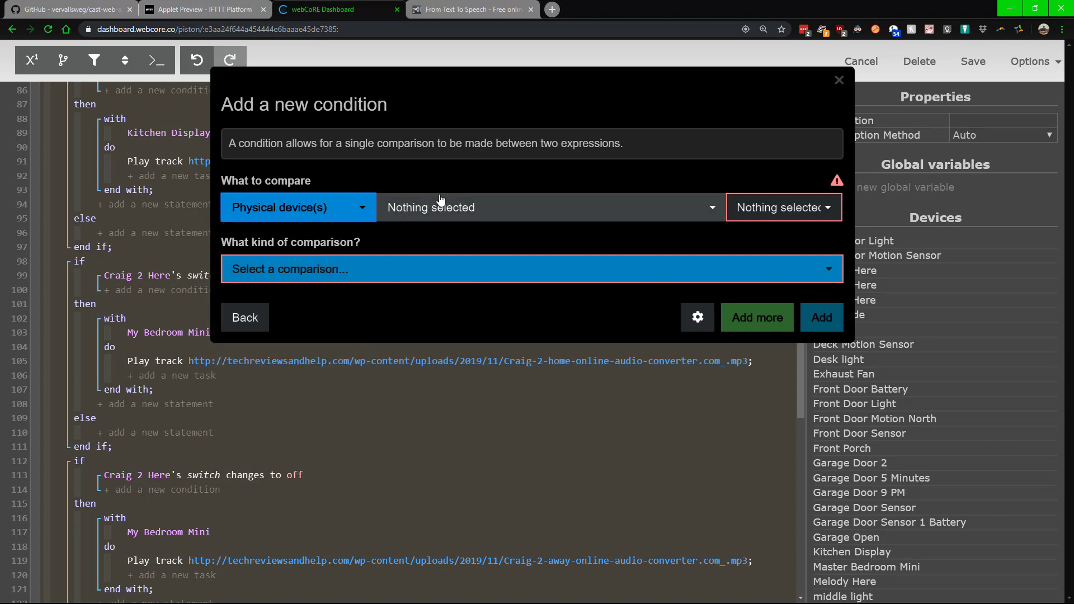
click(330, 216)
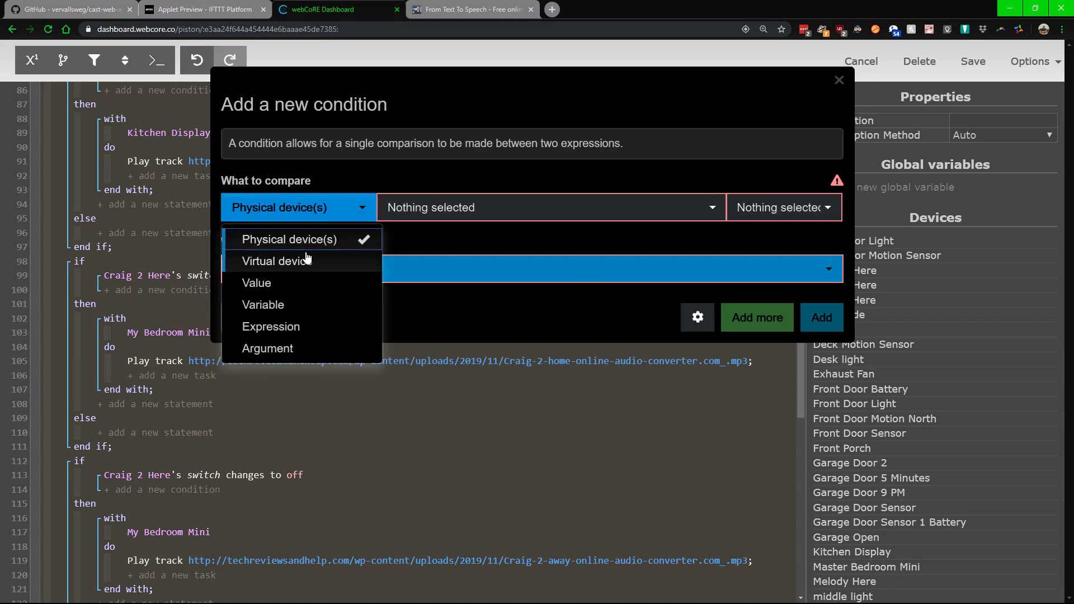
click(297, 263)
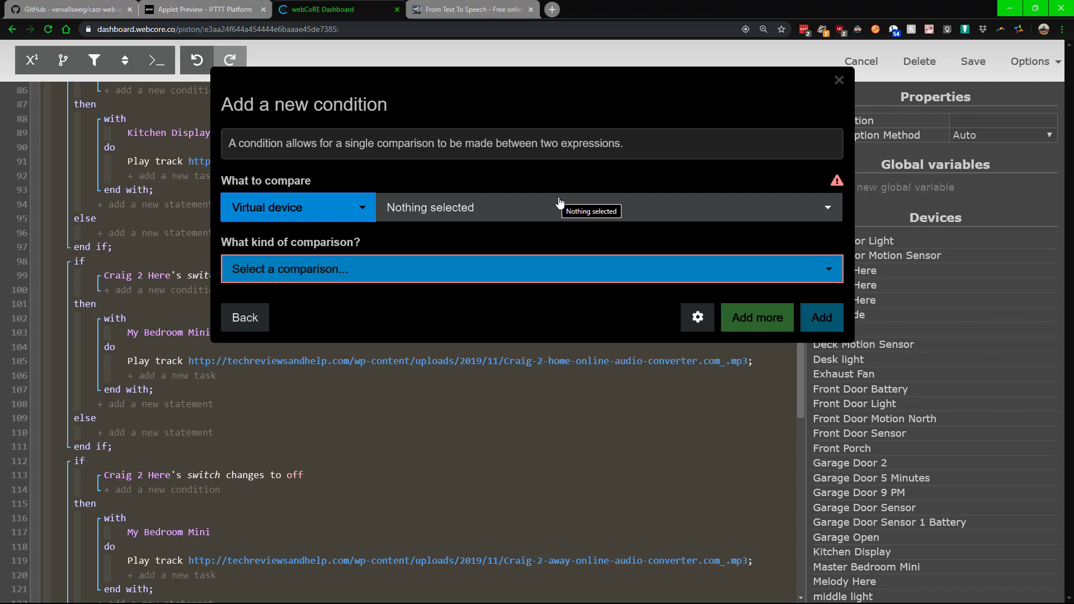
click(534, 219)
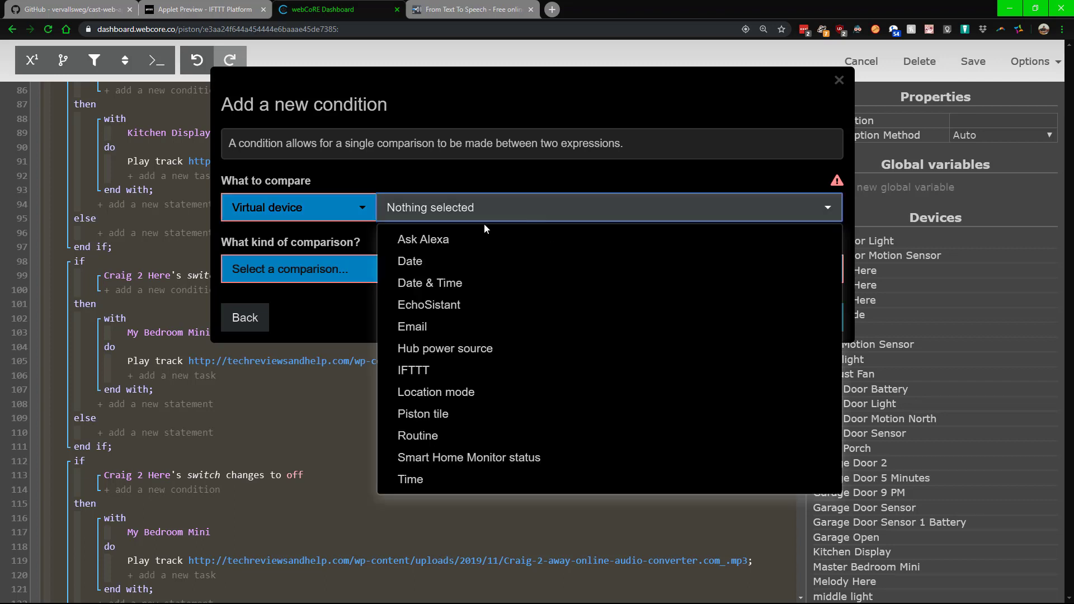
click(442, 483)
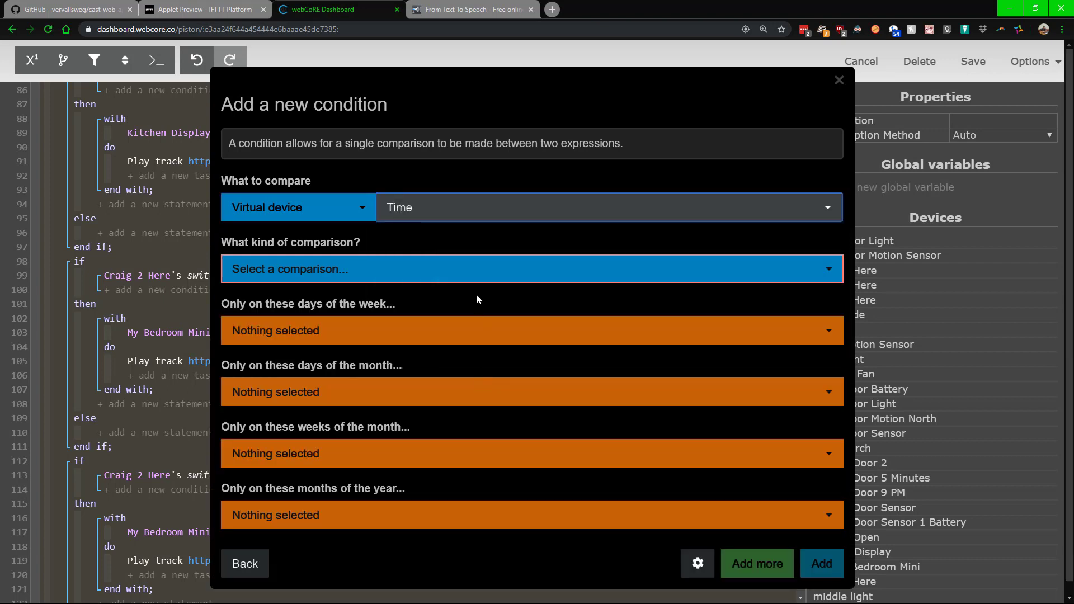
click(358, 271)
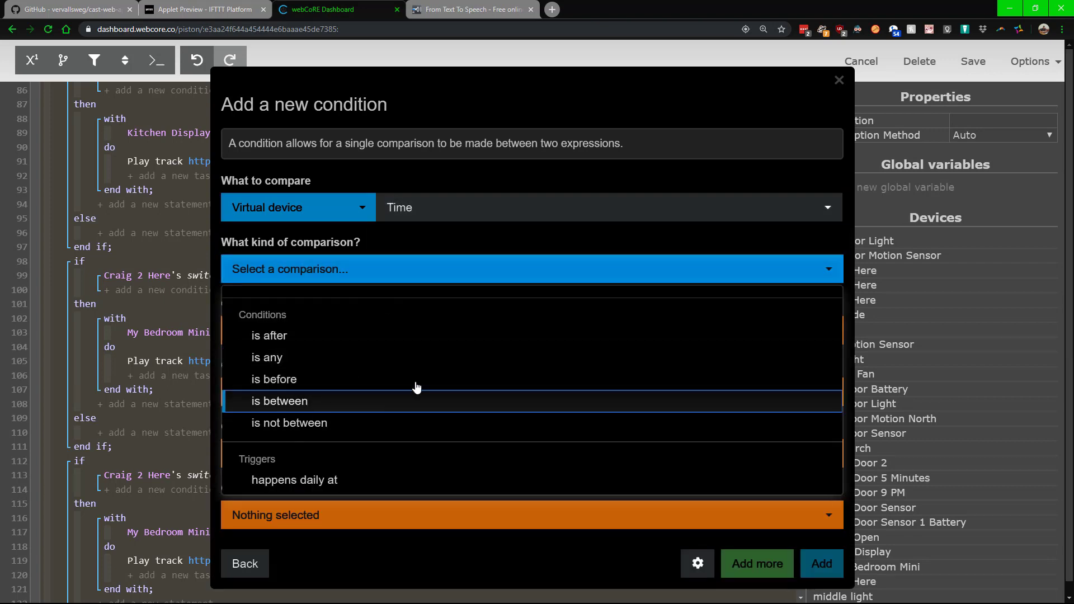
click(417, 400)
- Set the range from 05:00 AM to 09:30 PM and add the condition to the piston
click(774, 338)
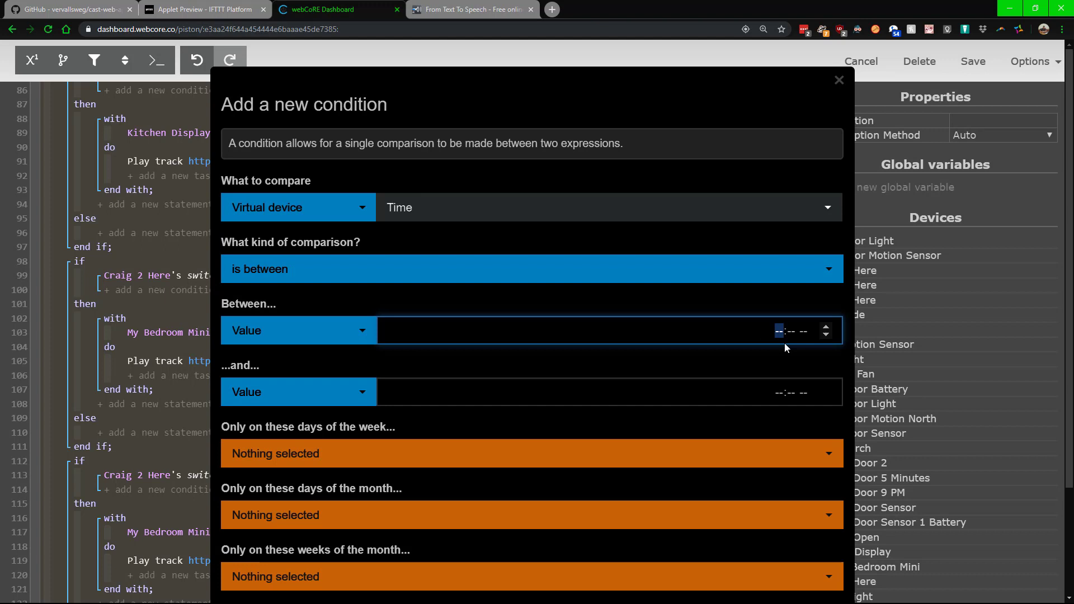
text(05:)
text(00 PM)
click(826, 335)
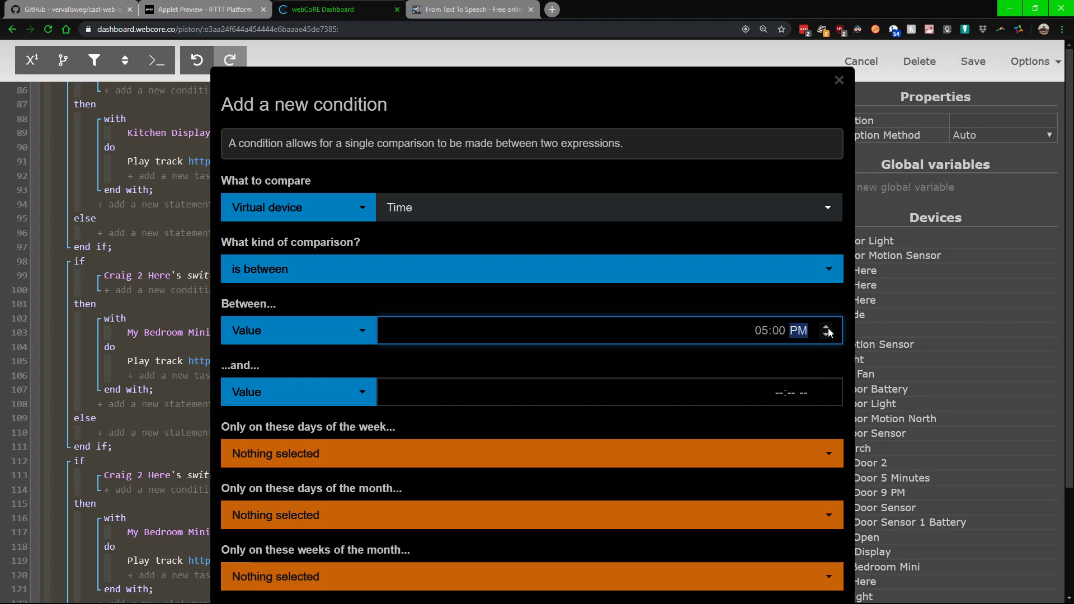
click(826, 326)
click(782, 404)
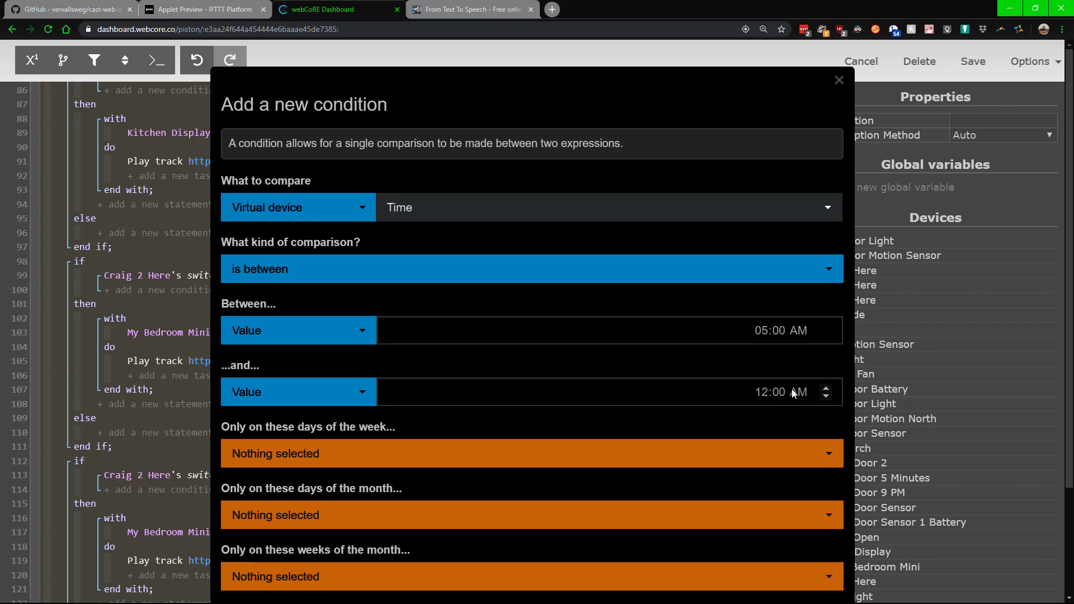
click(761, 395)
text(0930)
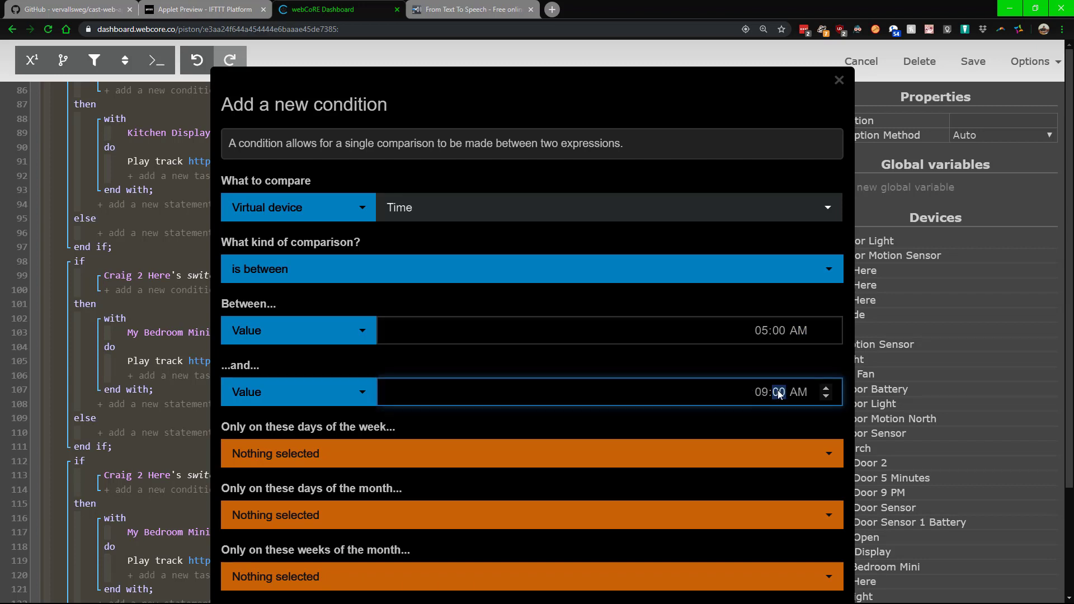
click(826, 388)
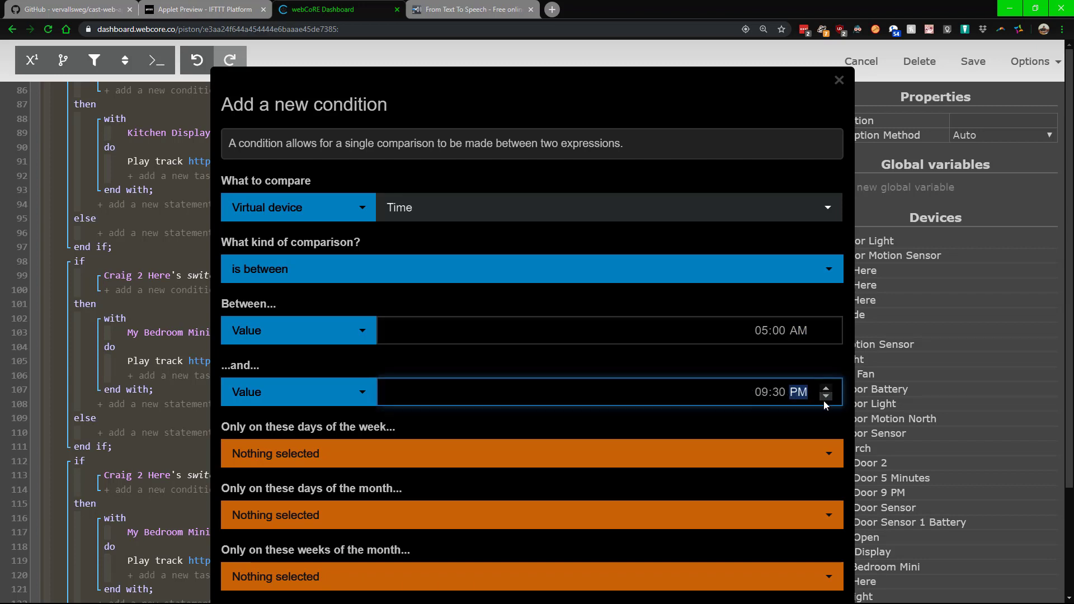
scroll(643, 487, down, 3)
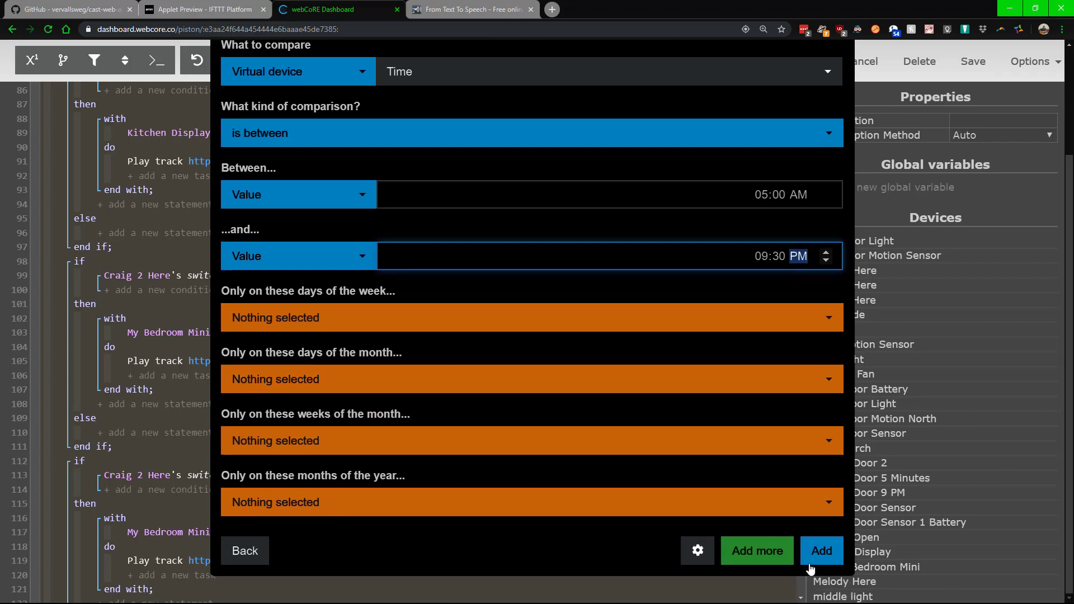
click(822, 551)
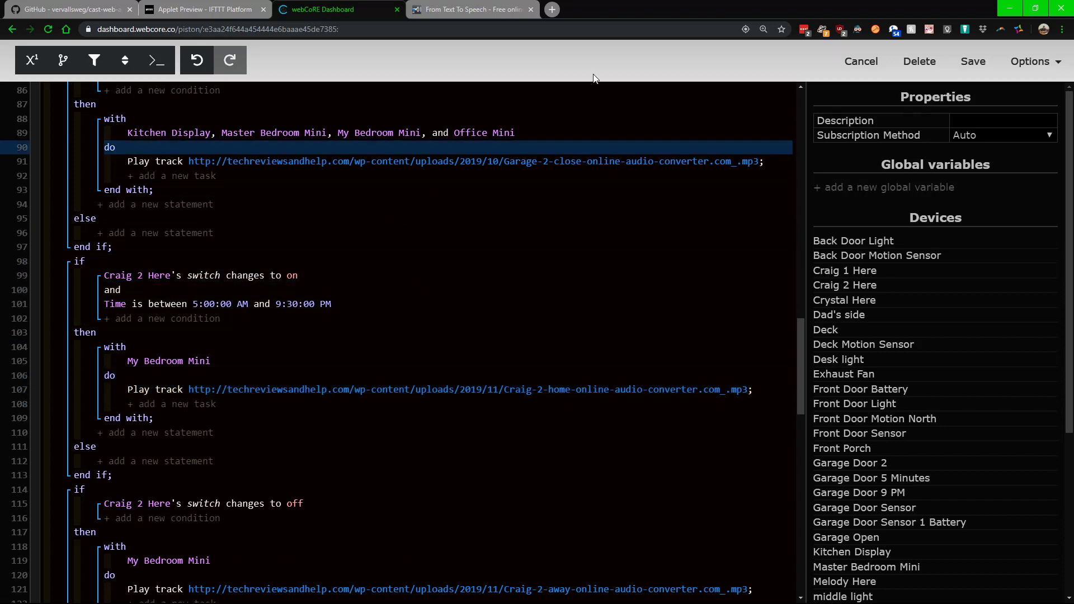
- Switch to the From Text To Speech site holding the away announcement
click(473, 10)
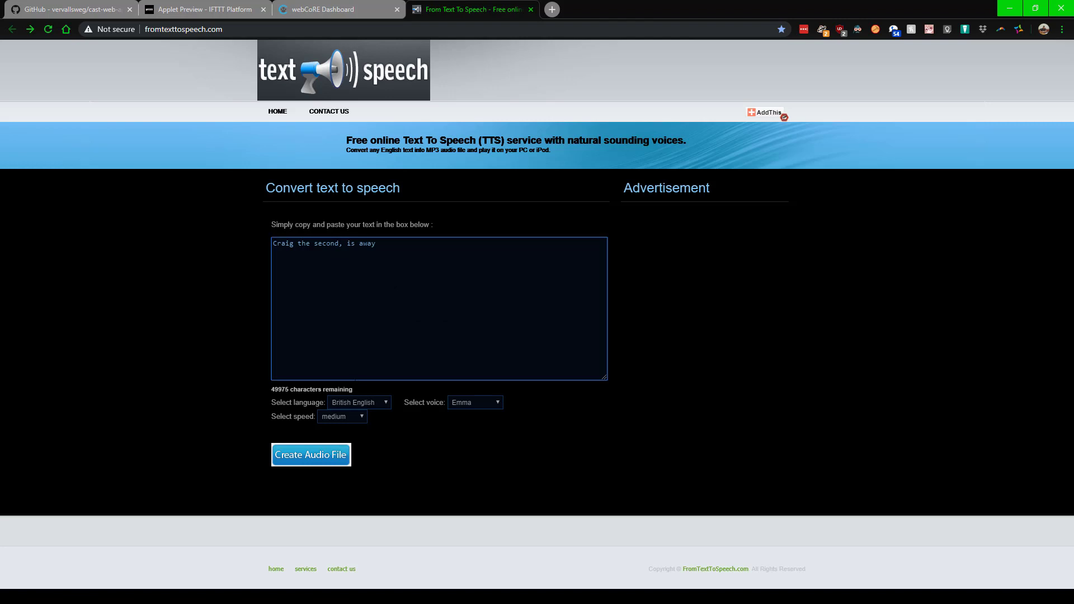
- Generate the away announcement MP3 in British English, voice Emma, medium speed
key(shift+Left)
key(shift+Right)
key(shift+Right)
click(314, 455)
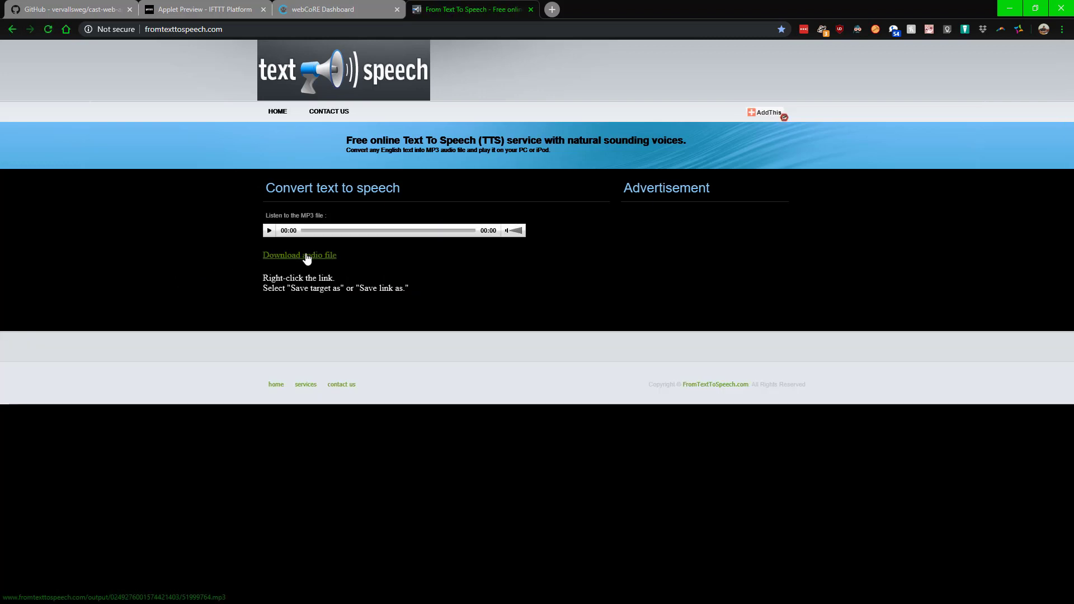
right_click(307, 259)
click(205, 308)
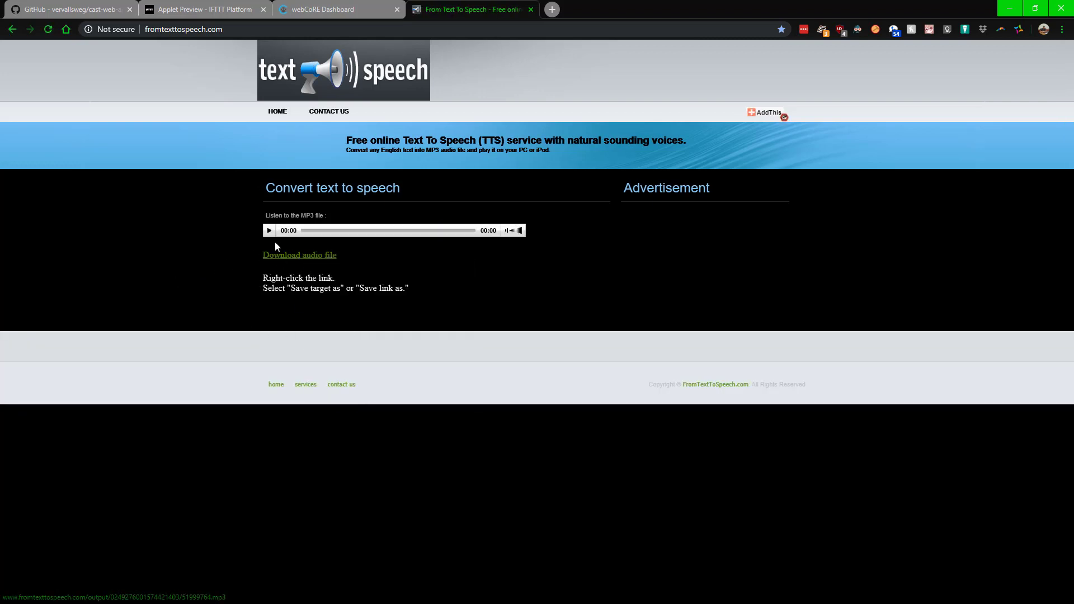